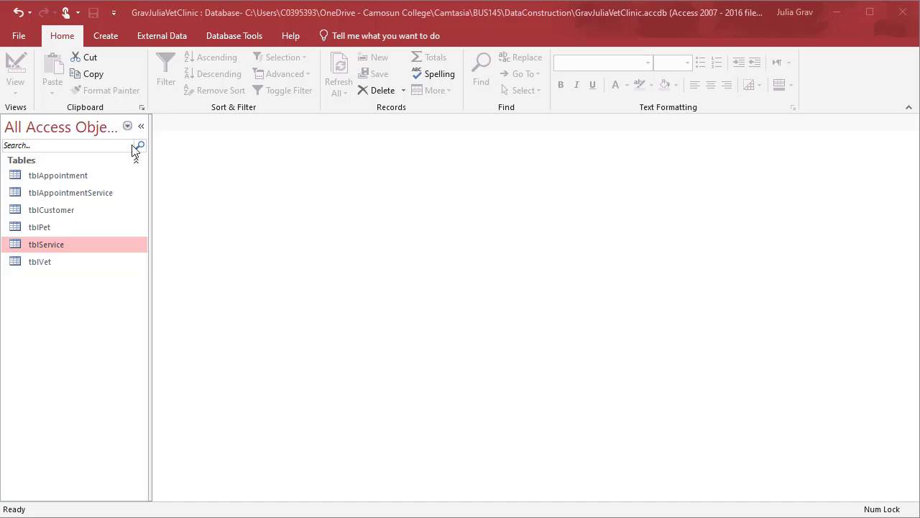
Open the relationships diagram of the vet clinic database
{"action": "left_click", "coordinate": [119, 42]}
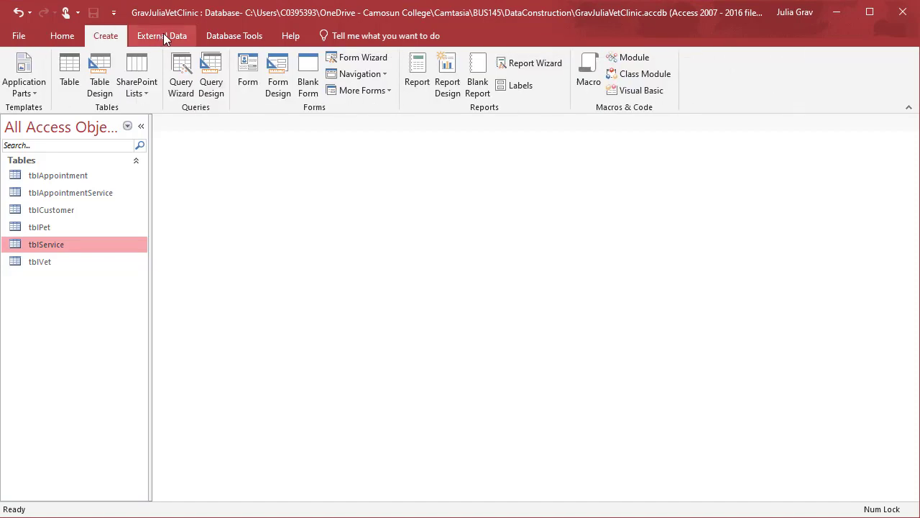
{"action": "left_click", "coordinate": [219, 42]}
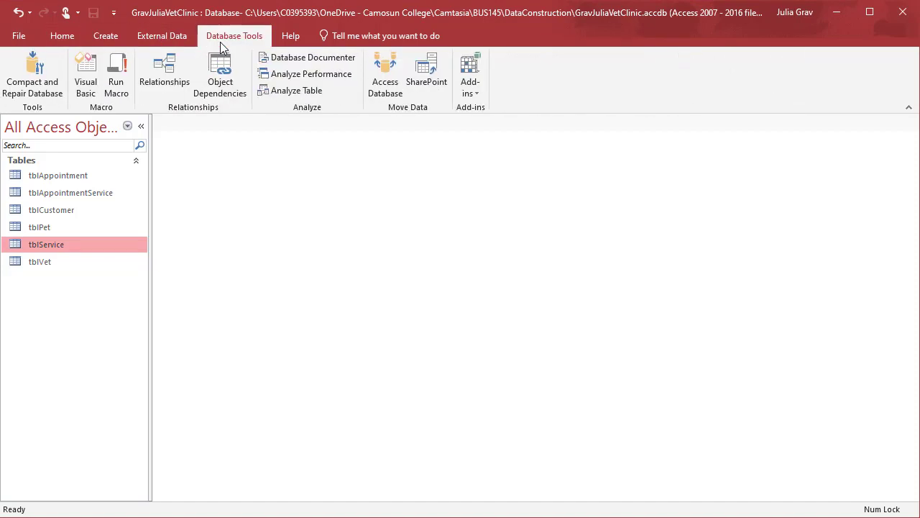
{"action": "left_click", "coordinate": [173, 88]}
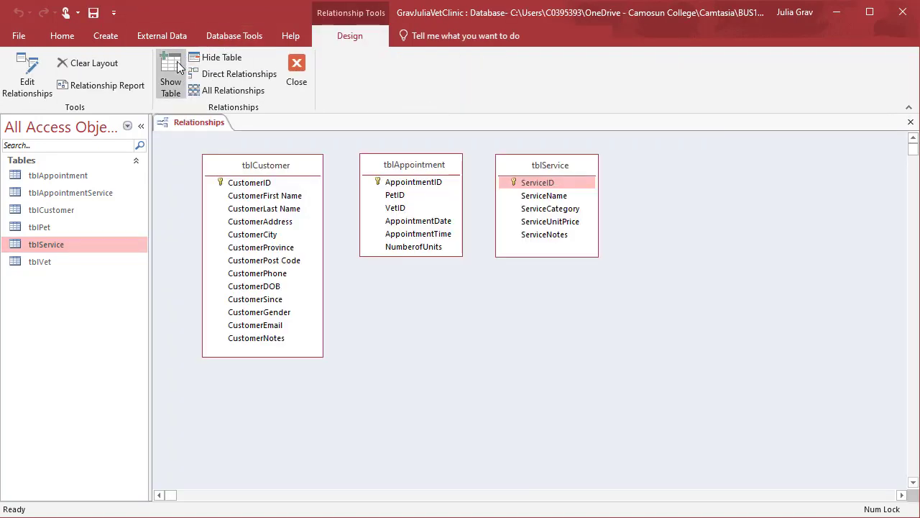
Add tblAppointmentService, tblPet and tblVet to the relationships diagram
{"action": "left_click", "coordinate": [172, 70]}
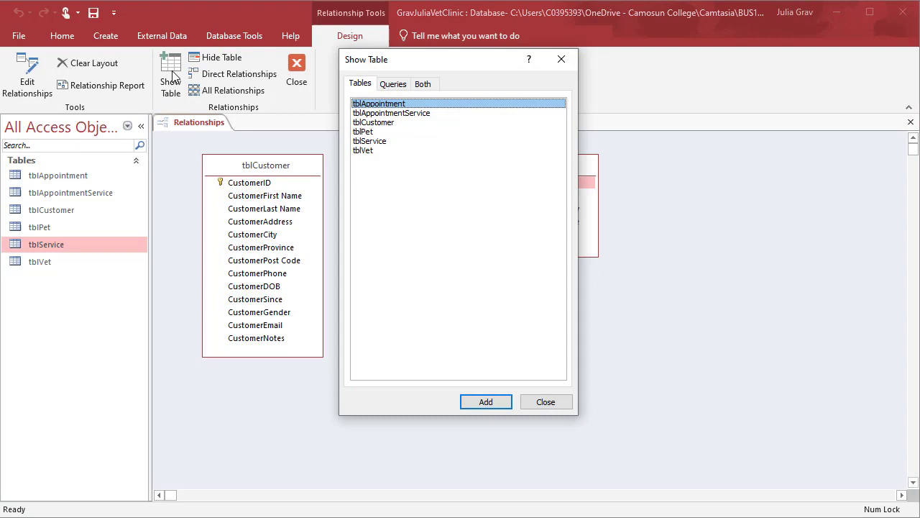
{"action": "left_click_drag", "start_coordinate": [413, 59], "coordinate": [704, 70]}
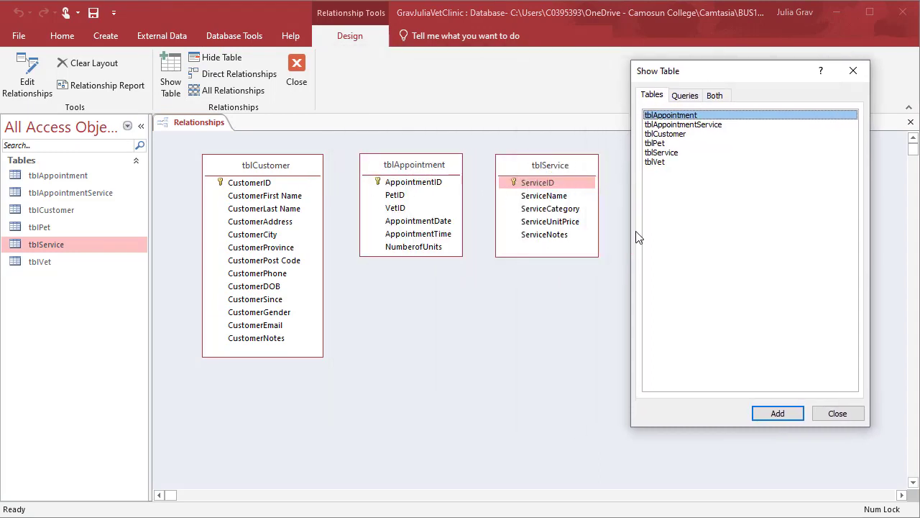
{"action": "left_click", "coordinate": [681, 125]}
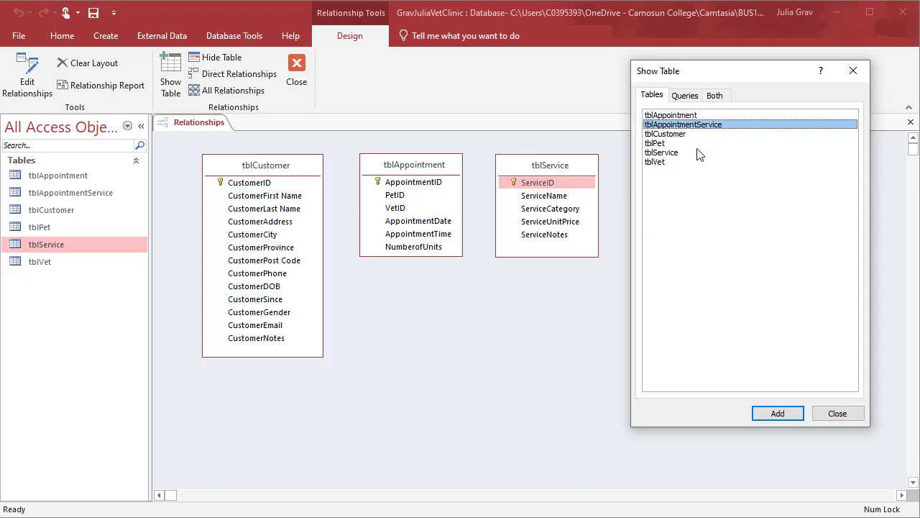
{"action": "left_click", "coordinate": [698, 152], "text": "ctrl"}
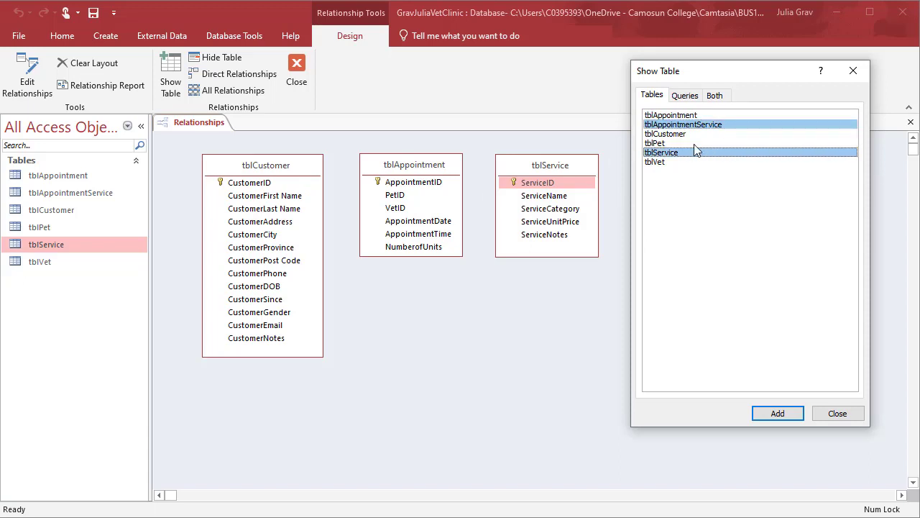
{"action": "left_click", "coordinate": [693, 144], "text": "ctrl"}
{"action": "left_click", "coordinate": [692, 162], "text": "ctrl"}
{"action": "left_click", "coordinate": [693, 152], "text": "ctrl"}
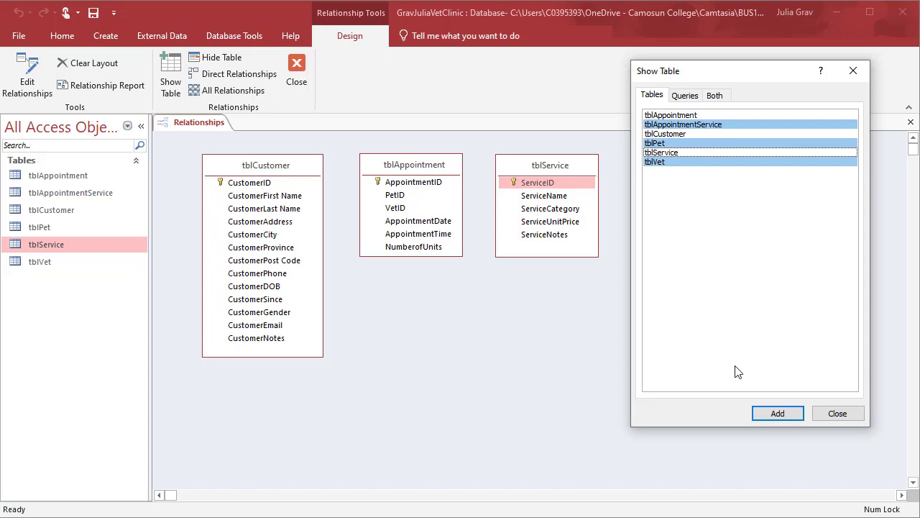
{"action": "left_click", "coordinate": [785, 409]}
{"action": "left_click", "coordinate": [836, 413]}
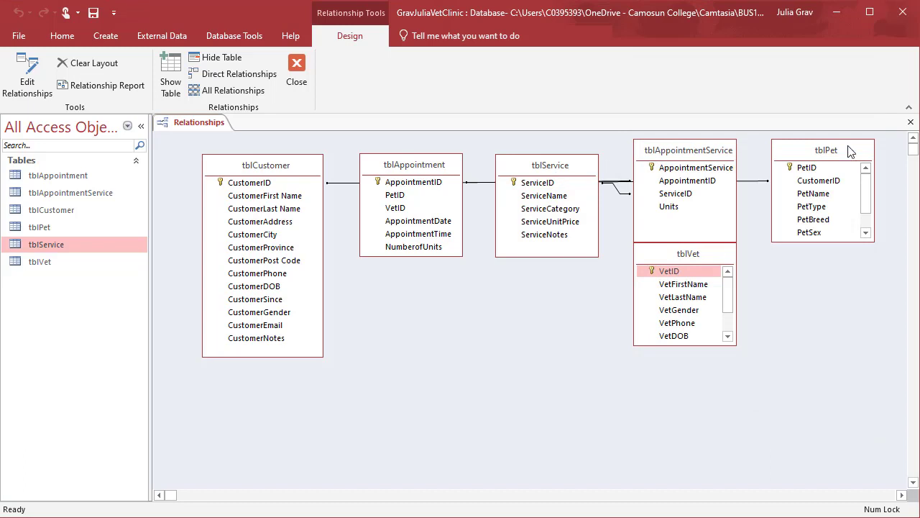
Rearrange the tables so tblPet sits beside tblCustomer, tblVet below tblAppointment, and tblService beyond tblAppointmentService
{"action": "left_click_drag", "start_coordinate": [839, 155], "coordinate": [416, 289]}
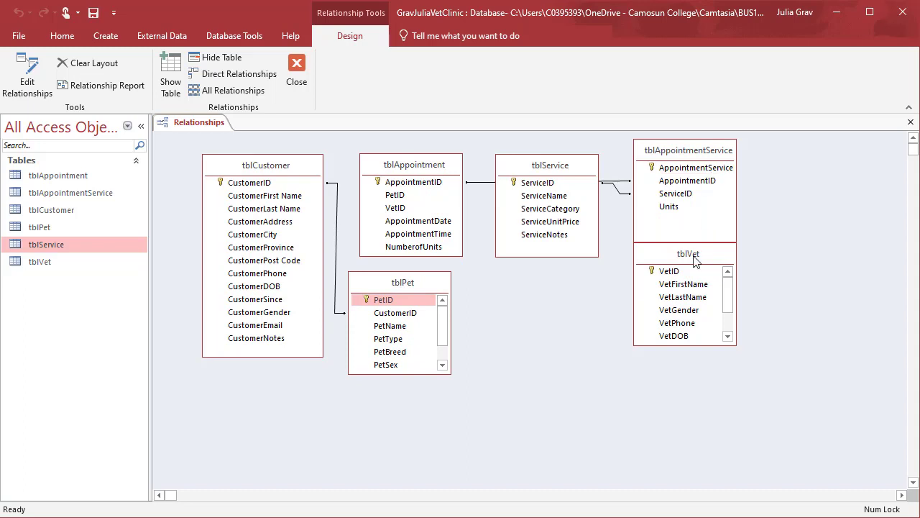
{"action": "left_click_drag", "start_coordinate": [694, 260], "coordinate": [555, 363]}
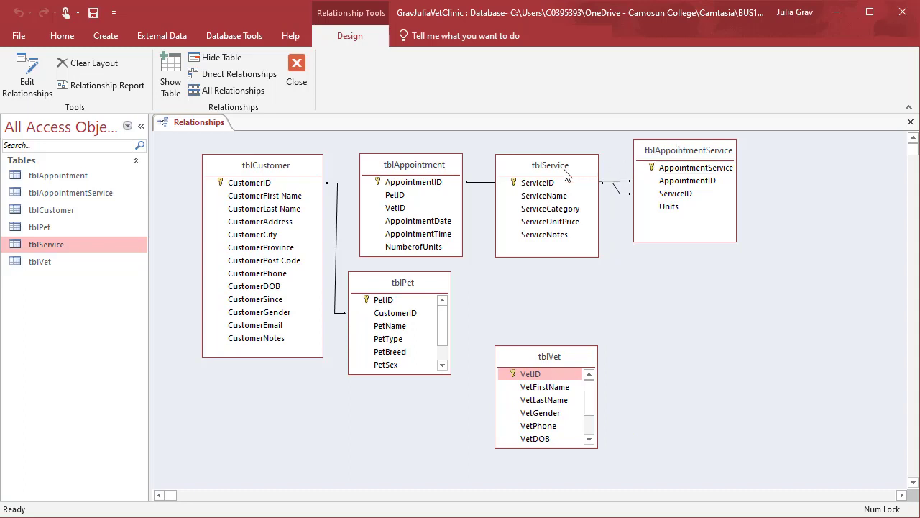
{"action": "left_click_drag", "start_coordinate": [566, 175], "coordinate": [866, 275]}
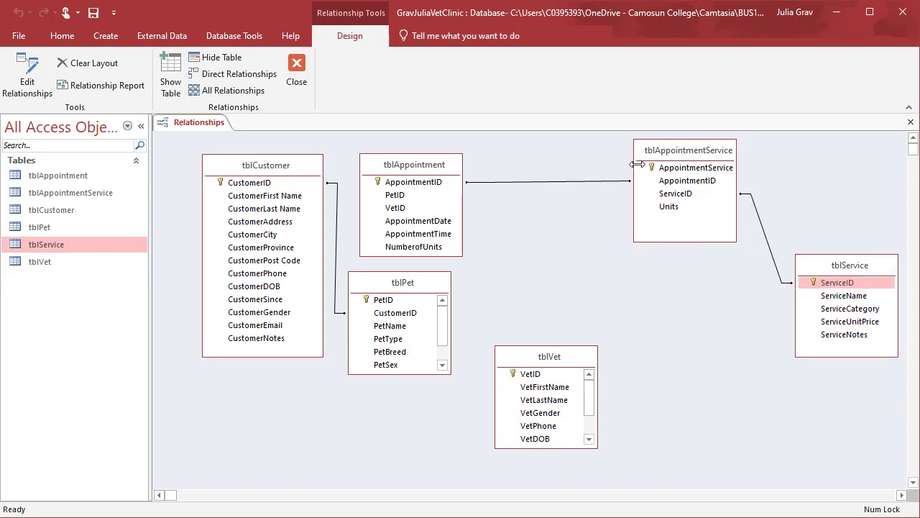
{"action": "left_click_drag", "start_coordinate": [446, 170], "coordinate": [571, 176]}
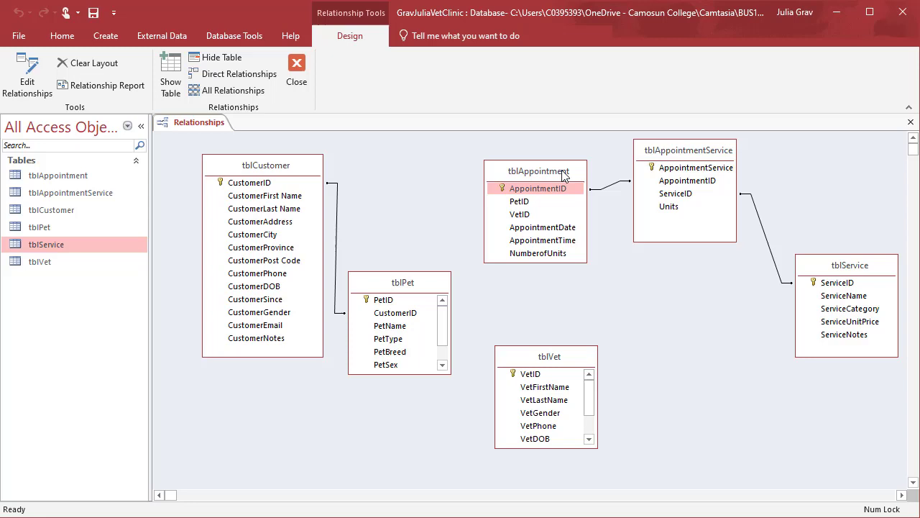
Lengthen the tblPet and tblVet boxes to show all their fields, and align tblVet under tblAppointment
{"action": "left_click_drag", "start_coordinate": [417, 371], "coordinate": [430, 458]}
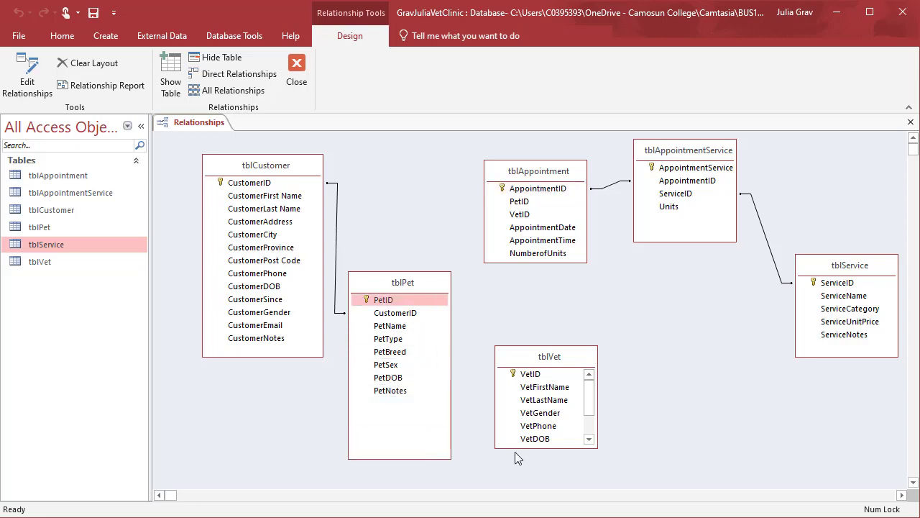
{"action": "left_click_drag", "start_coordinate": [515, 448], "coordinate": [520, 490]}
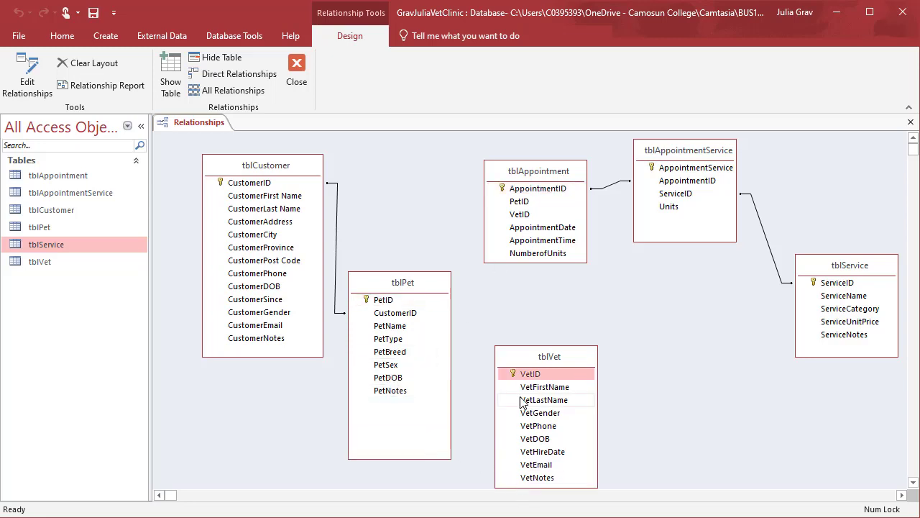
{"action": "left_click_drag", "start_coordinate": [542, 359], "coordinate": [529, 354]}
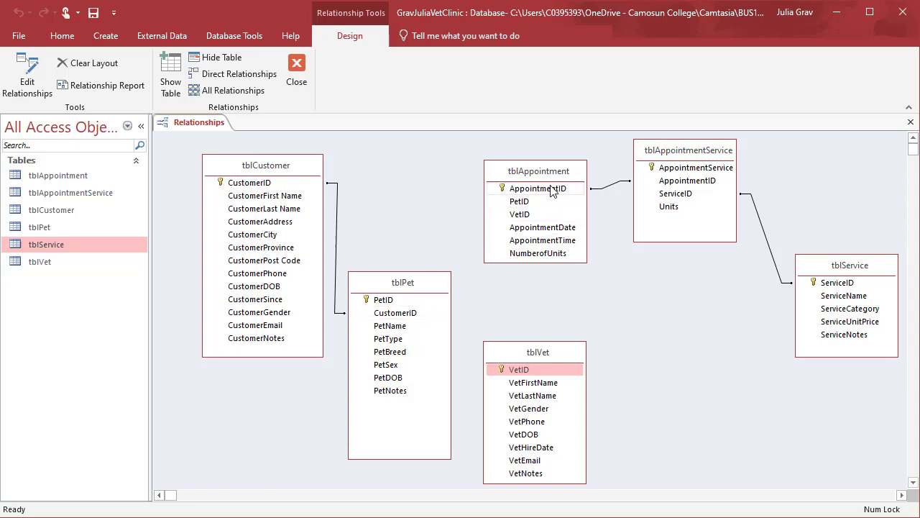
Create a relationship from PetID in tblPet to PetID in tblAppointment with referential integrity enforced
{"action": "left_click", "coordinate": [394, 301]}
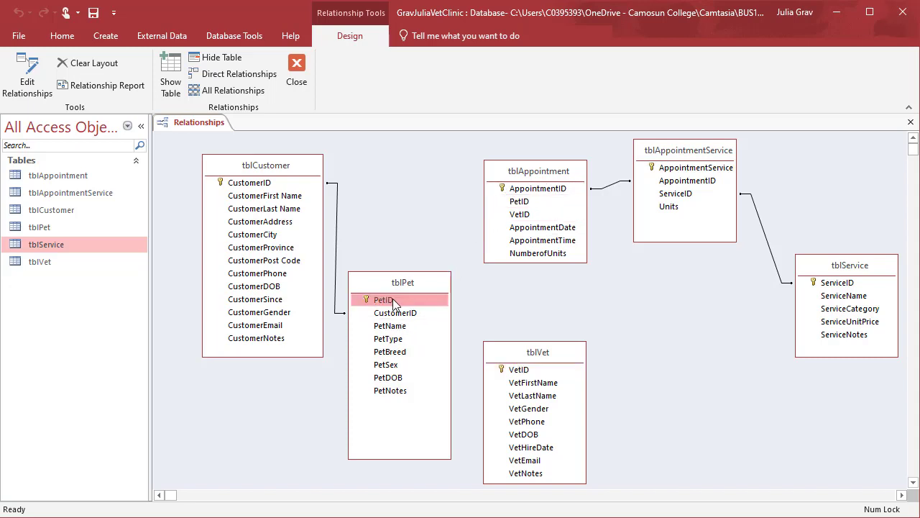
{"action": "left_click_drag", "start_coordinate": [394, 300], "coordinate": [526, 204]}
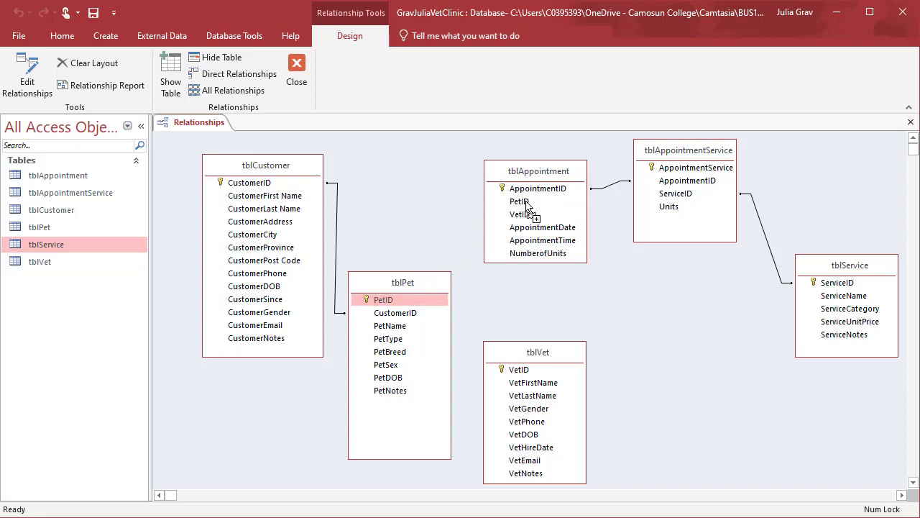
{"action": "left_click_drag", "start_coordinate": [526, 203], "coordinate": [526, 204]}
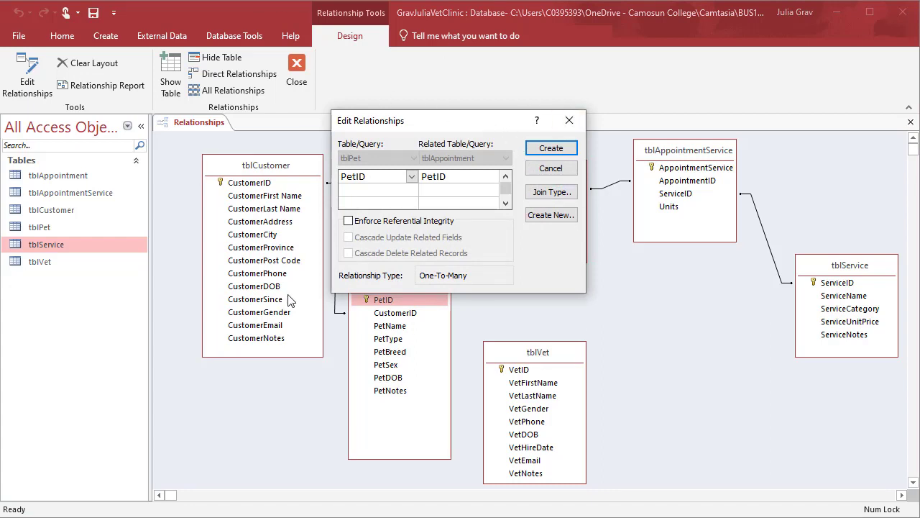
{"action": "left_click", "coordinate": [405, 224]}
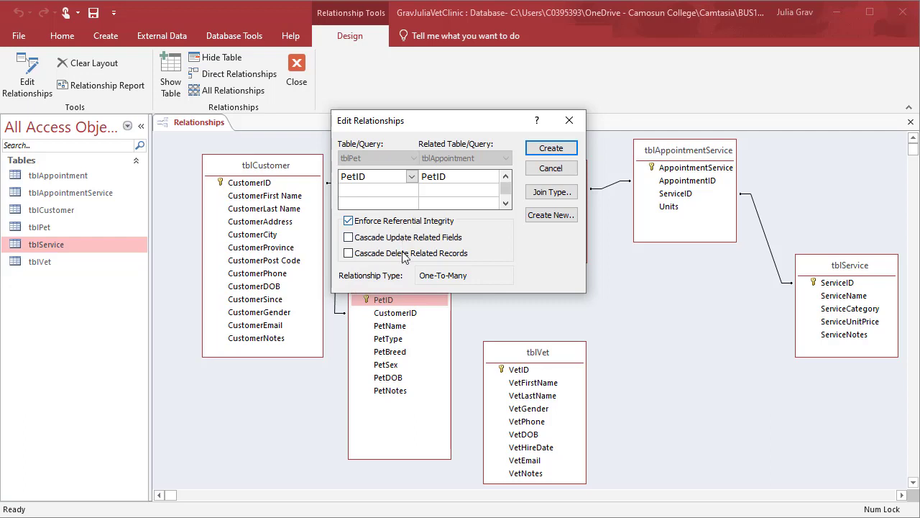
{"action": "left_click", "coordinate": [552, 148]}
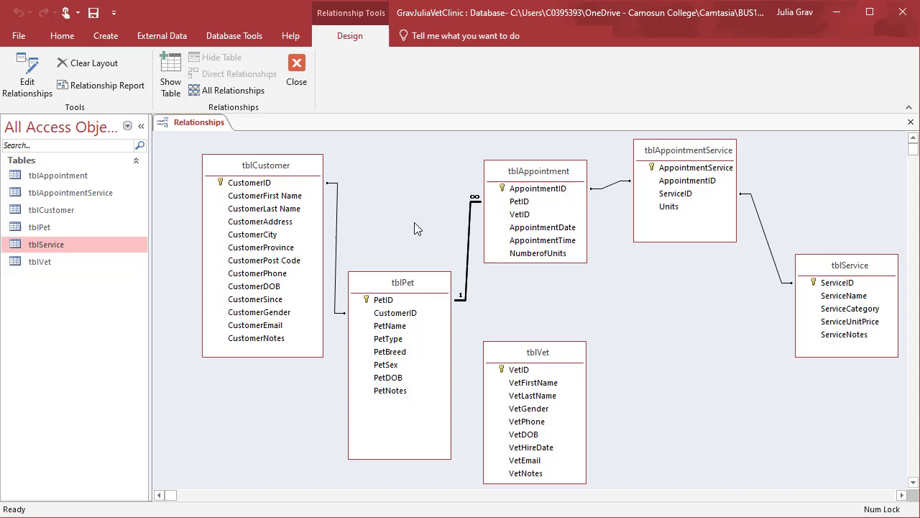
Enforce referential integrity on the CustomerID relationship between tblCustomer and tblPet
{"action": "double_click", "coordinate": [336, 247]}
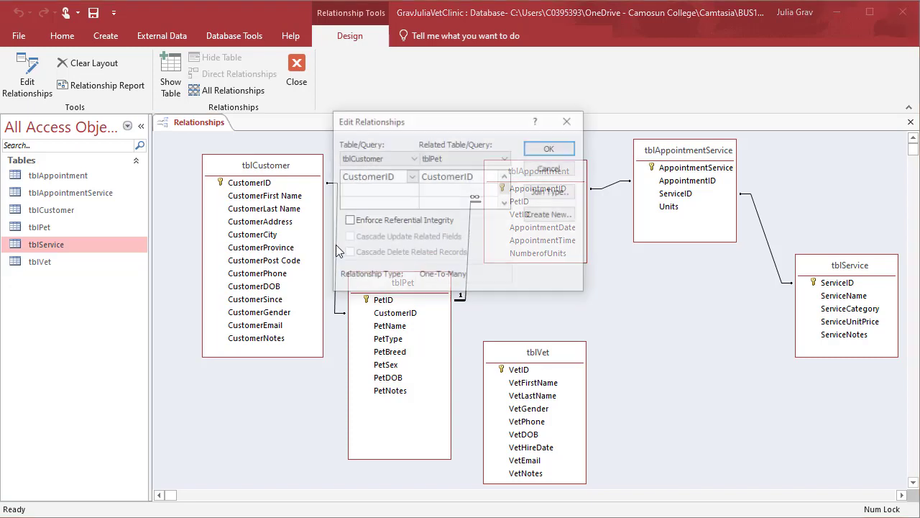
{"action": "left_click", "coordinate": [372, 223]}
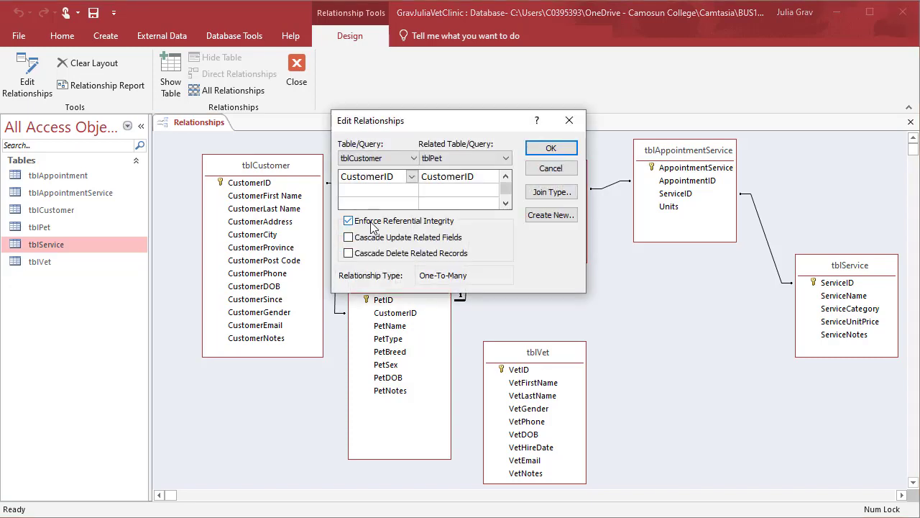
{"action": "left_click", "coordinate": [550, 148]}
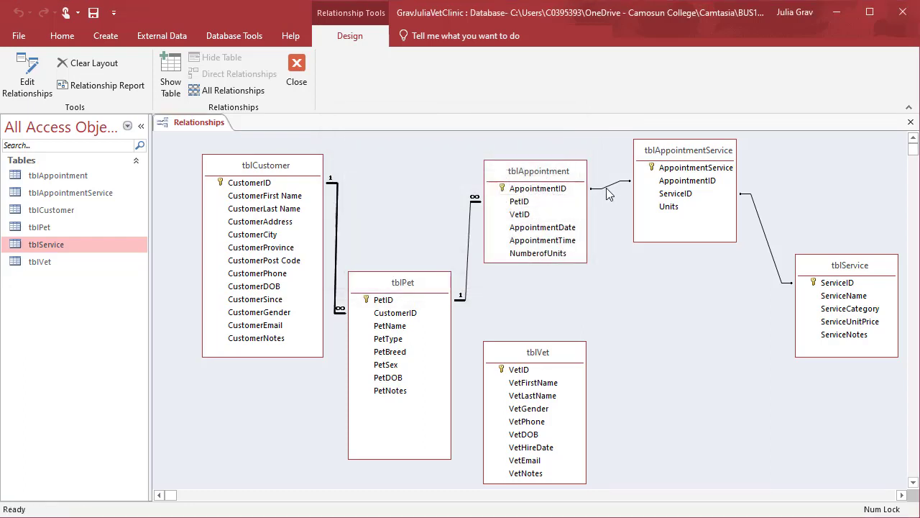
Enforce referential integrity on the AppointmentID relationship between tblAppointment and tblAppointmentService
{"action": "double_click", "coordinate": [608, 190]}
{"action": "left_click", "coordinate": [568, 121]}
{"action": "double_click", "coordinate": [606, 190]}
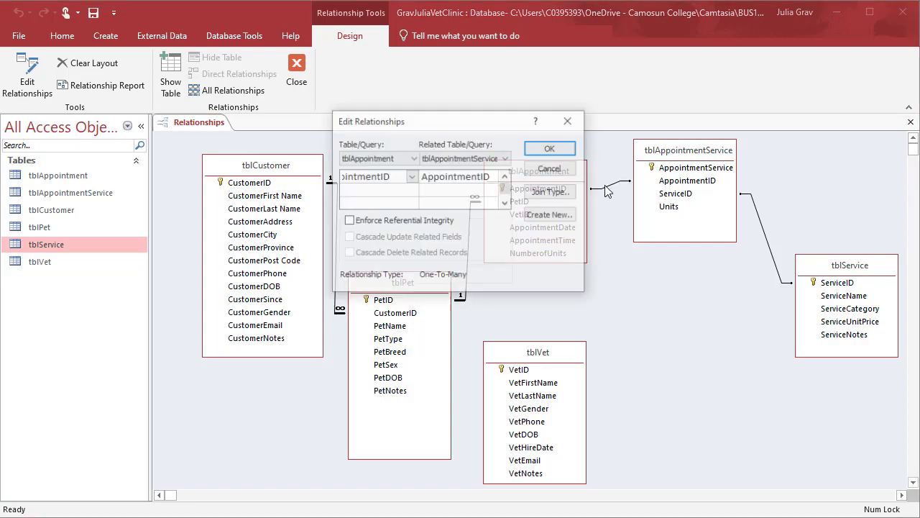
{"action": "left_click", "coordinate": [380, 223]}
{"action": "left_click", "coordinate": [550, 148]}
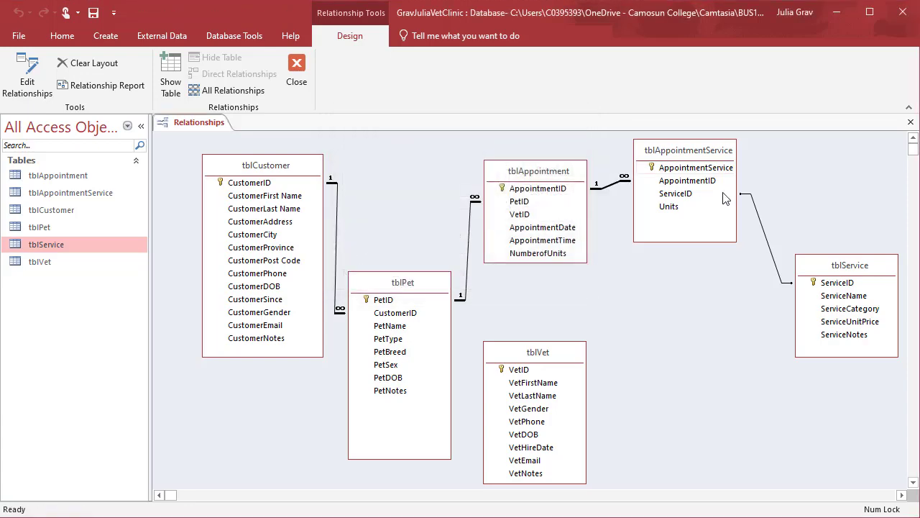
Enforce referential integrity on the ServiceID relationship between tblService and tblAppointmentService
{"action": "double_click", "coordinate": [761, 219]}
{"action": "left_click", "coordinate": [387, 221]}
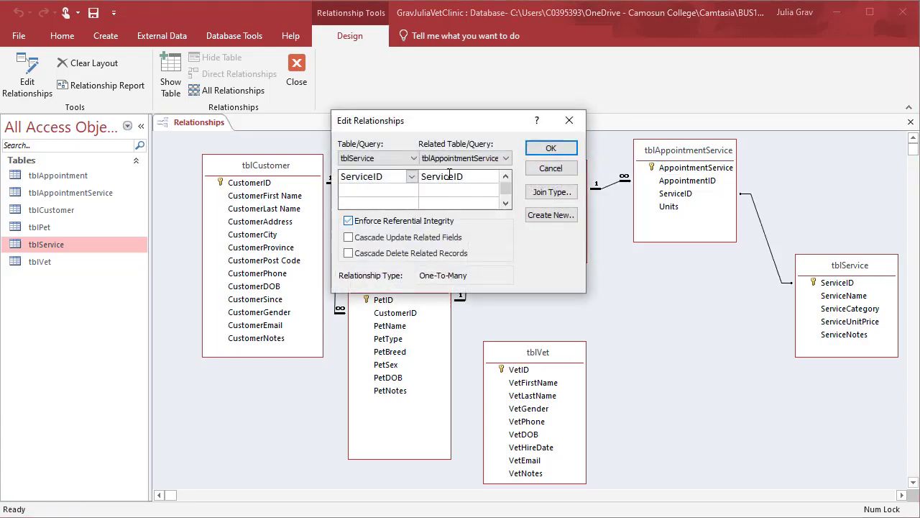
{"action": "left_click", "coordinate": [548, 148]}
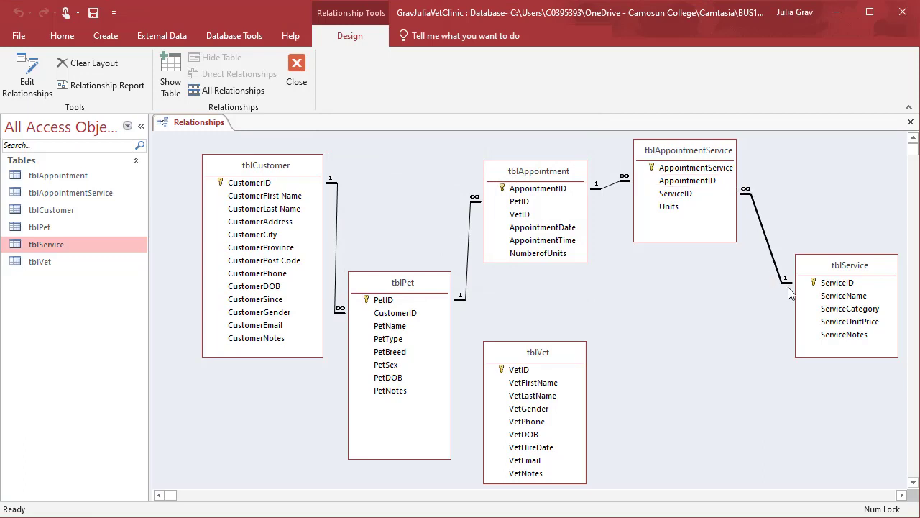
Create a relationship from VetID in tblVet to VetID in tblAppointment with referential integrity enforced
{"action": "left_click_drag", "start_coordinate": [547, 353], "coordinate": [524, 215]}
{"action": "left_click", "coordinate": [553, 336]}
{"action": "left_click", "coordinate": [548, 353]}
{"action": "left_click", "coordinate": [402, 221]}
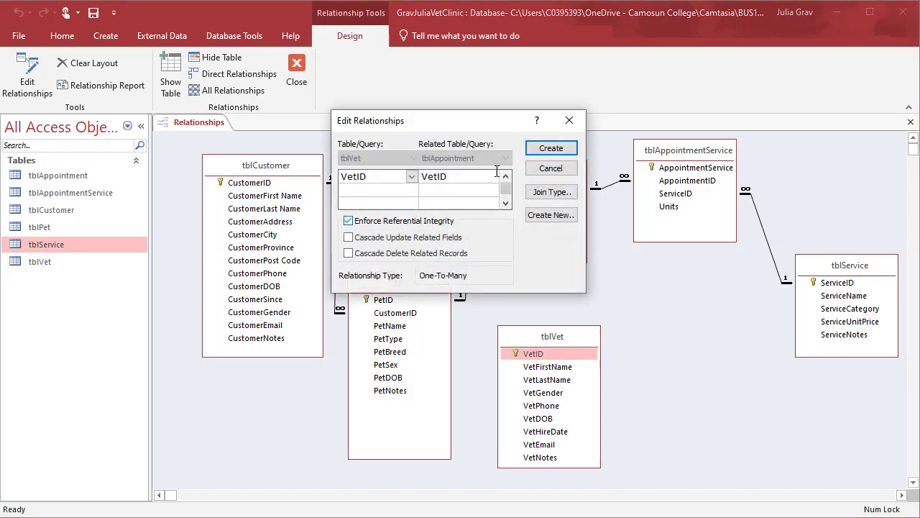
{"action": "left_click", "coordinate": [551, 148]}
Move tblVet below tblAppointmentService, and close the relationships diagram with its layout changes saved
{"action": "left_click_drag", "start_coordinate": [579, 336], "coordinate": [696, 312]}
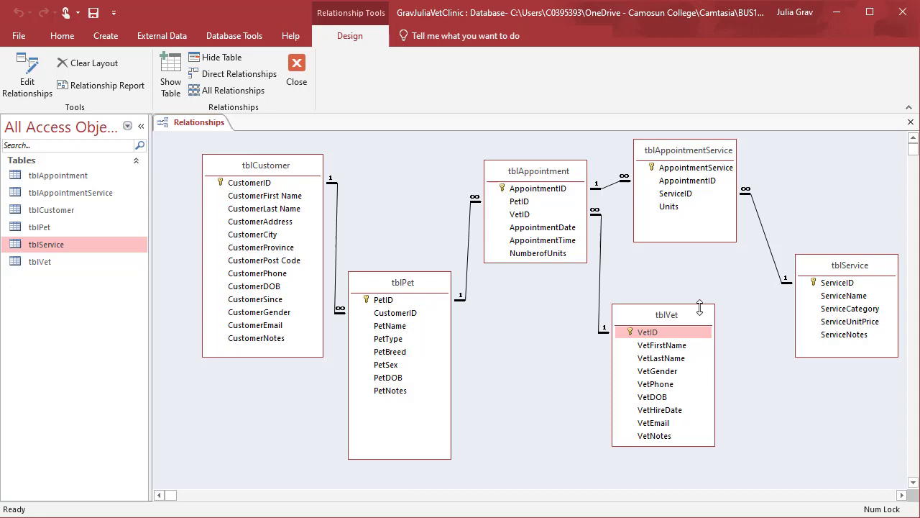
{"action": "left_click", "coordinate": [293, 81]}
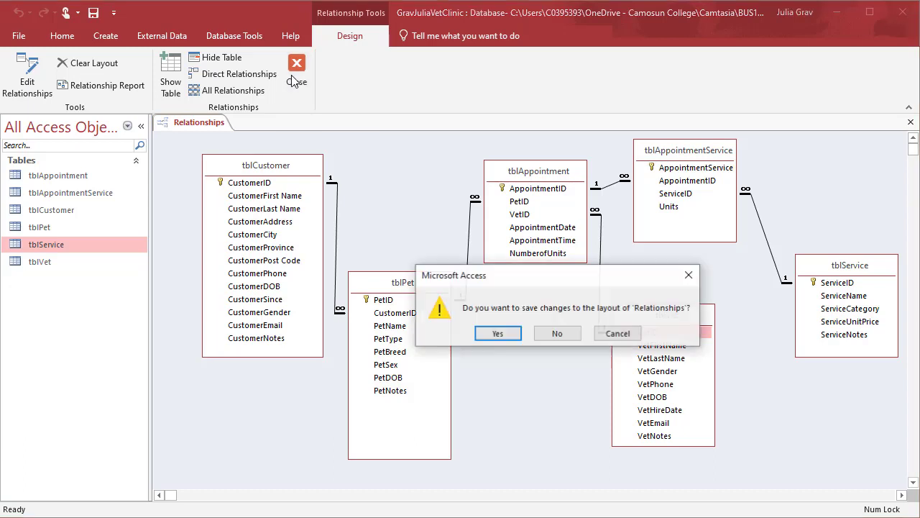
{"action": "left_click", "coordinate": [501, 333]}
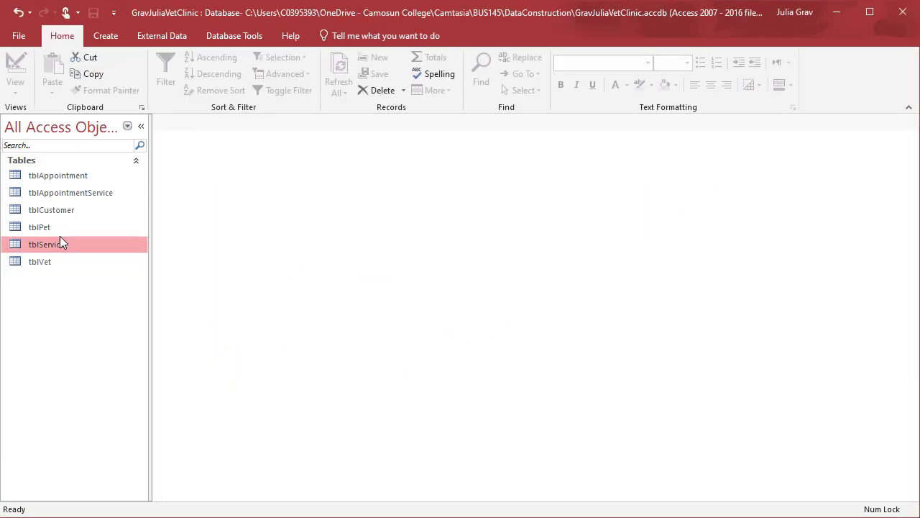
Open tblAppointment and start a test record, choosing a PetID entry and filling as the VetID
{"action": "double_click", "coordinate": [84, 179]}
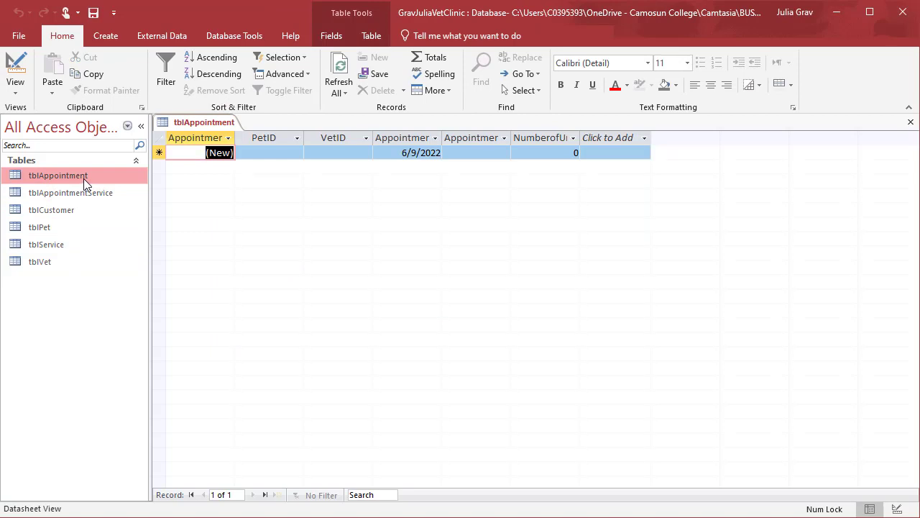
{"action": "left_click", "coordinate": [267, 154]}
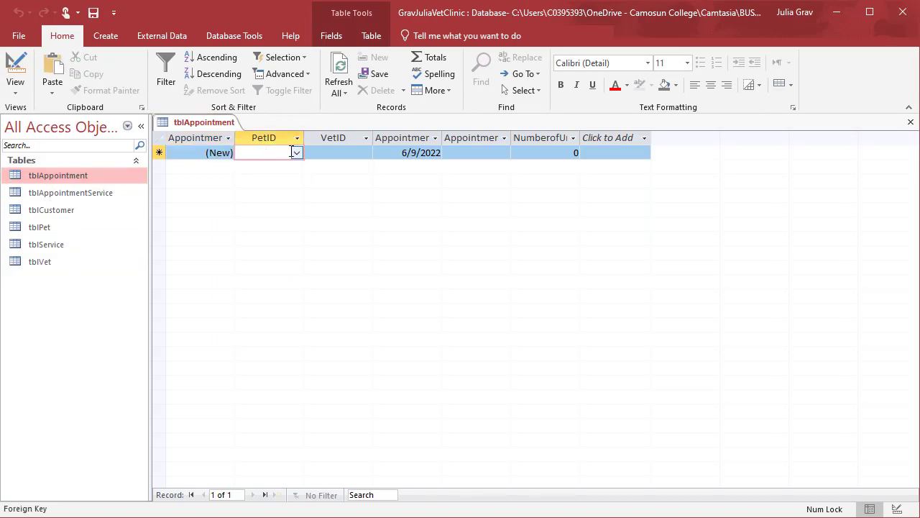
{"action": "left_click", "coordinate": [296, 153]}
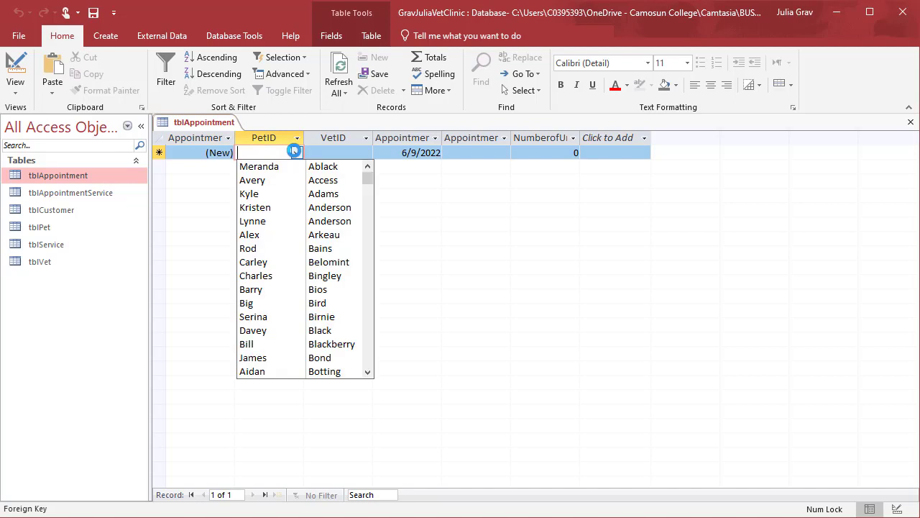
{"action": "left_click", "coordinate": [289, 249]}
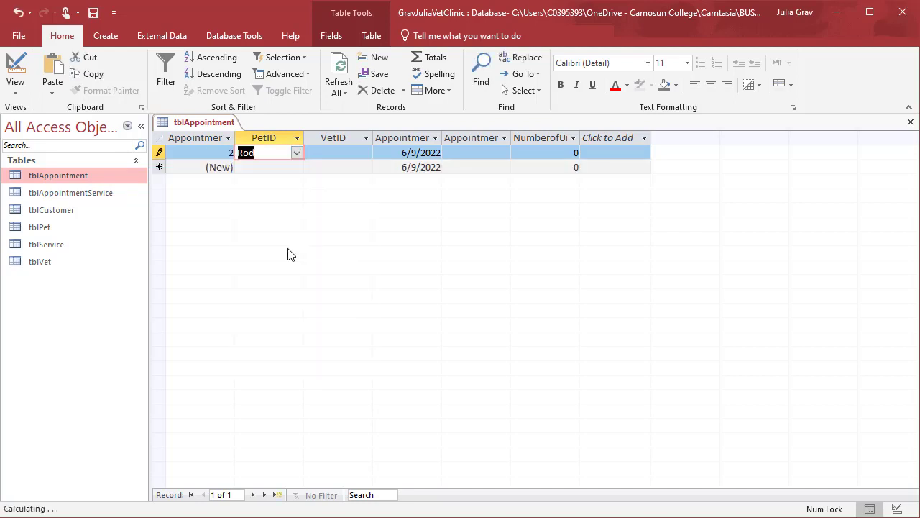
{"action": "left_click", "coordinate": [333, 154]}
{"action": "left_click", "coordinate": [366, 153]}
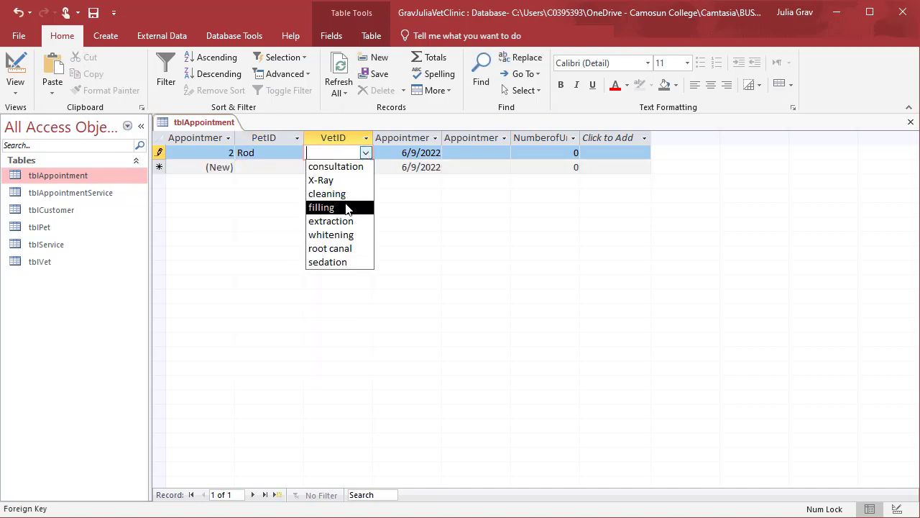
{"action": "left_click", "coordinate": [349, 206]}
Set the test record's AppointmentTime to 6/24/2022 using the date picker
{"action": "left_click", "coordinate": [502, 152]}
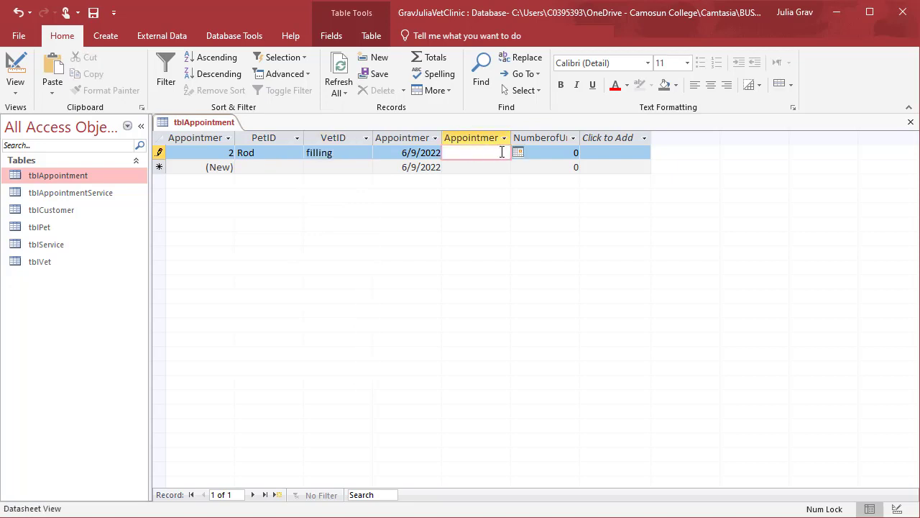
{"action": "left_click", "coordinate": [329, 155]}
{"action": "left_click", "coordinate": [289, 152]}
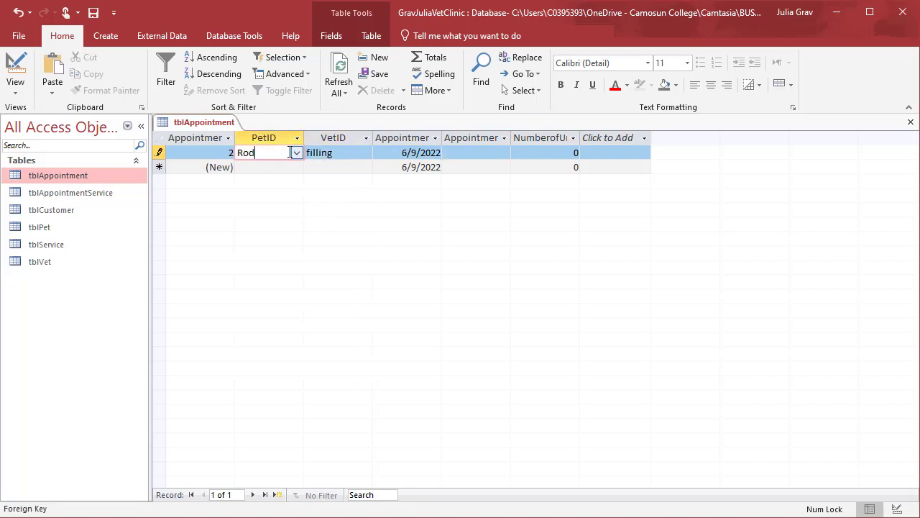
{"action": "left_click", "coordinate": [311, 150]}
{"action": "left_click", "coordinate": [509, 153]}
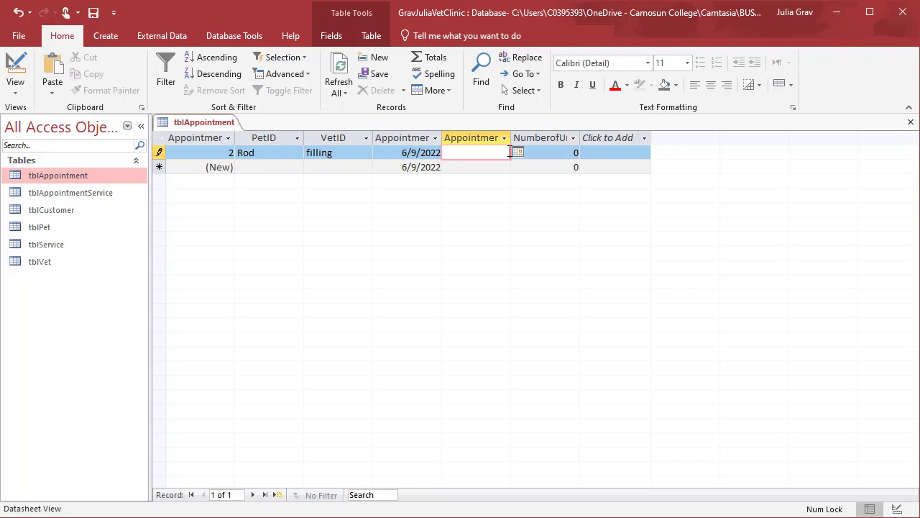
{"action": "left_click", "coordinate": [516, 154]}
{"action": "left_click", "coordinate": [487, 229]}
{"action": "left_click", "coordinate": [563, 153]}
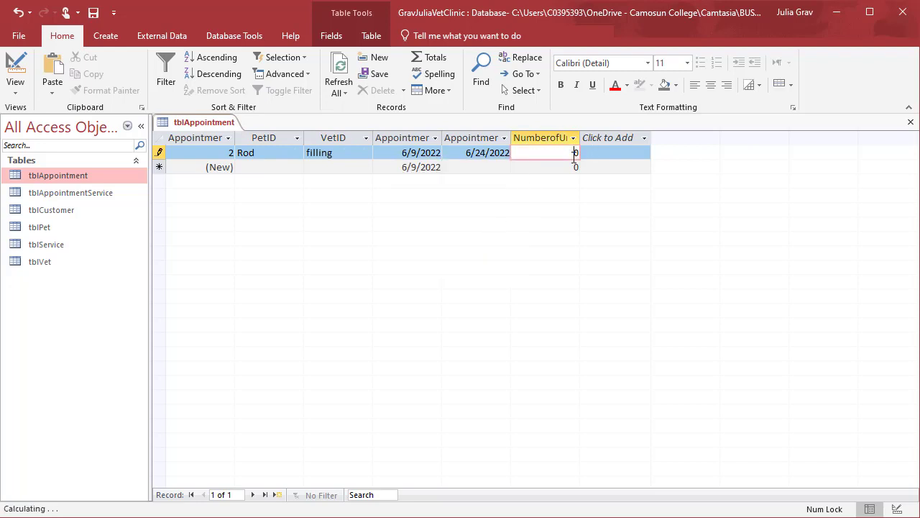
Inspect the VetID lookup choices and try to switch tblAppointment to Design view
{"action": "left_click", "coordinate": [365, 155]}
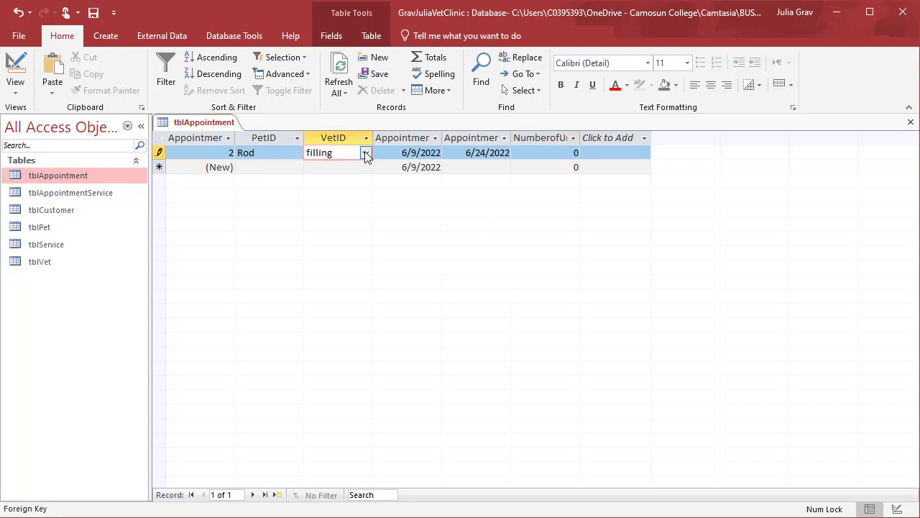
{"action": "left_click", "coordinate": [366, 153]}
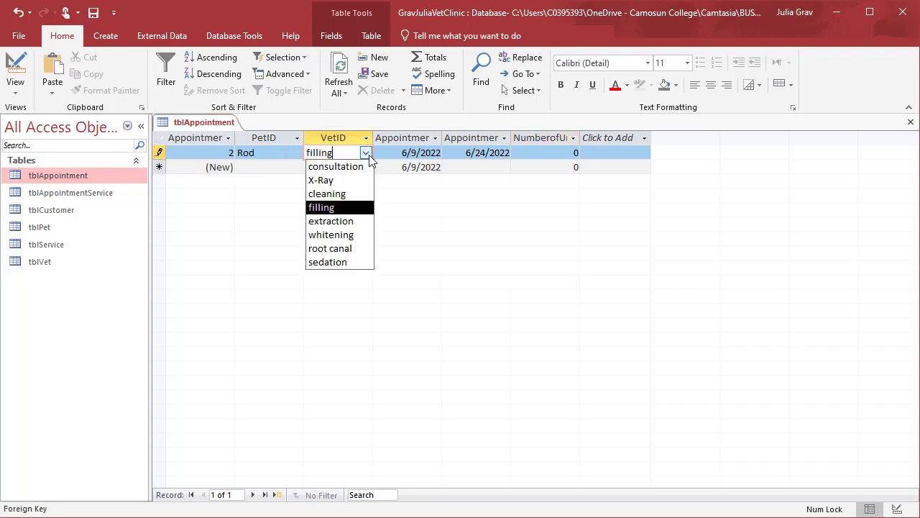
{"action": "right_click", "coordinate": [190, 129]}
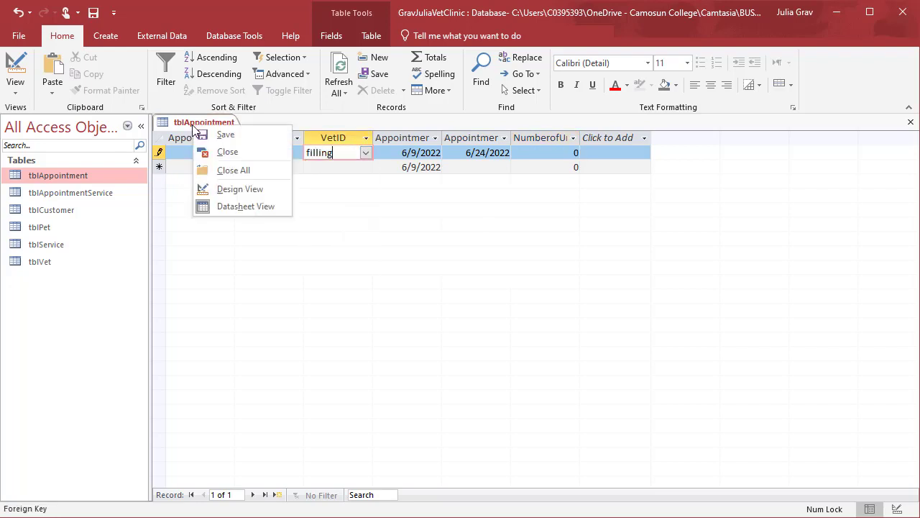
{"action": "left_click", "coordinate": [220, 190]}
{"action": "left_click", "coordinate": [546, 334]}
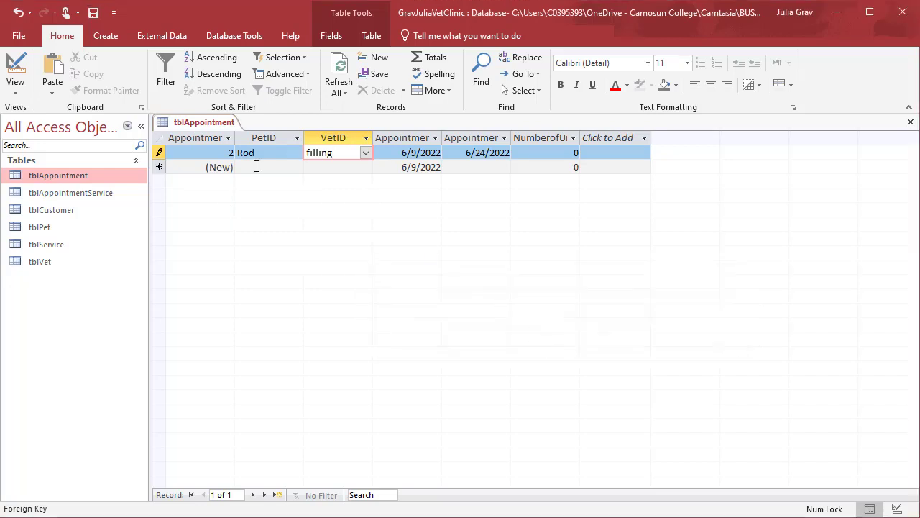
Close tblAppointment and discard the unsaved test record
{"action": "right_click", "coordinate": [215, 122]}
{"action": "left_click", "coordinate": [237, 165]}
{"action": "left_click", "coordinate": [575, 346]}
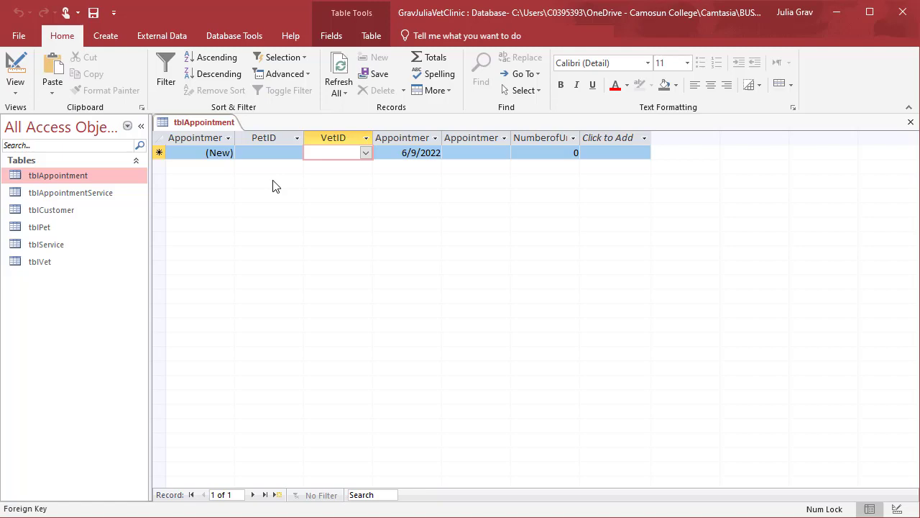
{"action": "key", "text": "Return"}
Examine the vet records in tblVet and close the table
{"action": "double_click", "coordinate": [36, 261]}
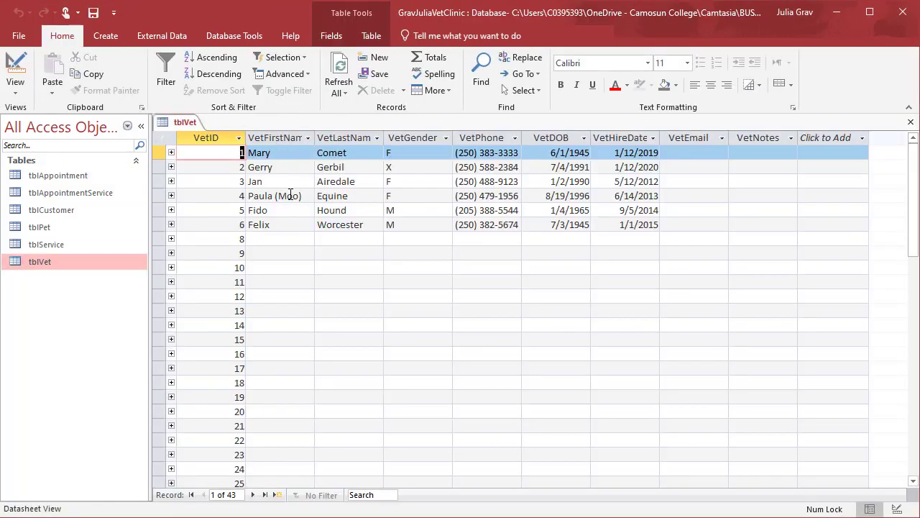
{"action": "right_click", "coordinate": [181, 122]}
{"action": "left_click", "coordinate": [189, 150]}
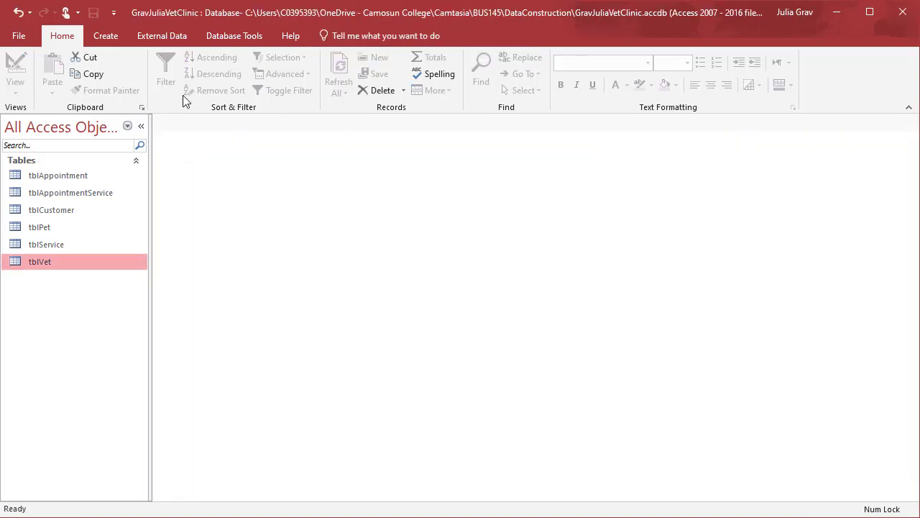
Delete the VetID relationship between tblAppointment and tblVet, and close the relationships diagram
{"action": "left_click", "coordinate": [214, 37]}
{"action": "left_click", "coordinate": [166, 68]}
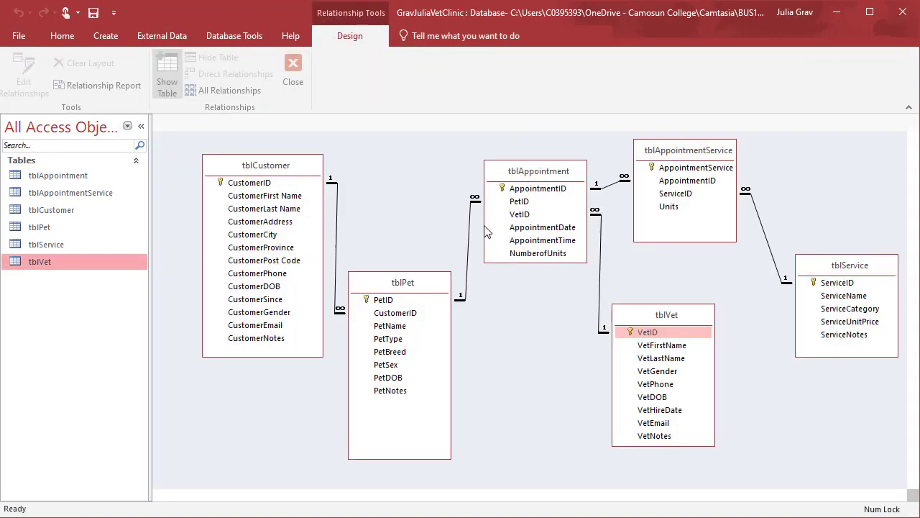
{"action": "left_click", "coordinate": [602, 231]}
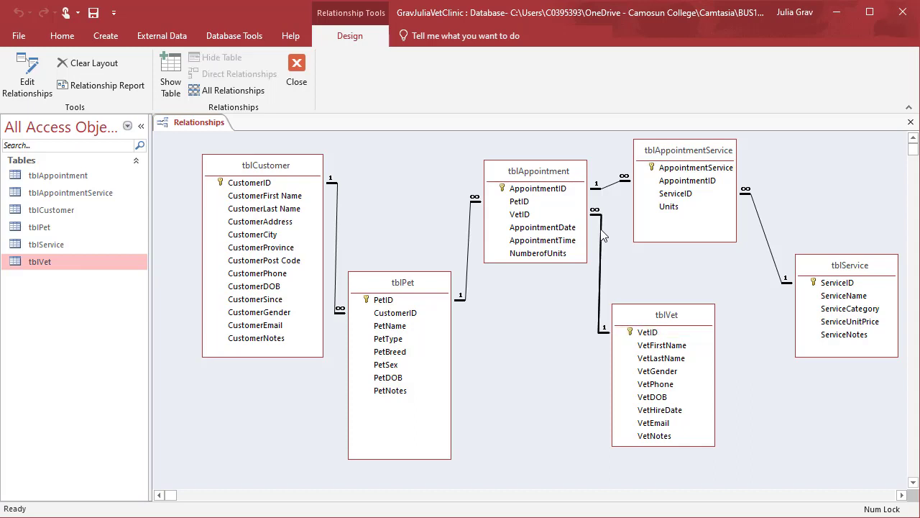
{"action": "key", "text": "Delete"}
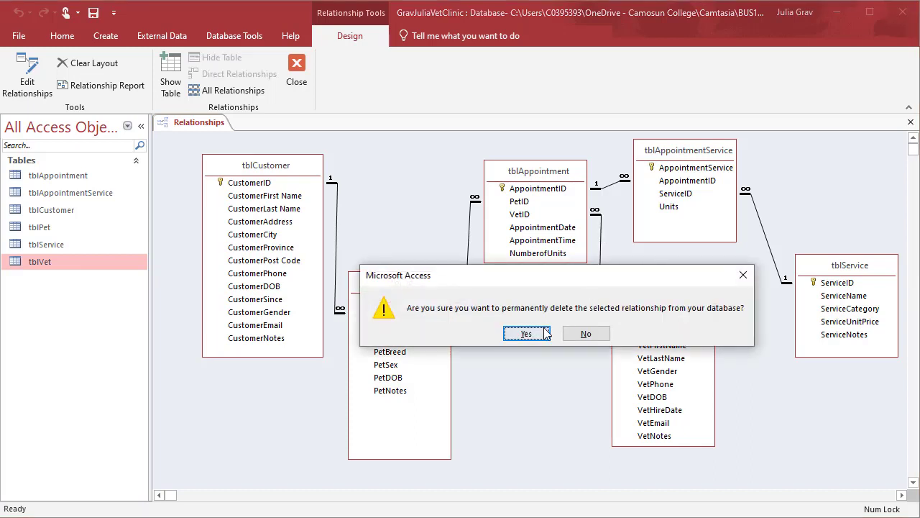
{"action": "left_click", "coordinate": [542, 334]}
{"action": "left_click", "coordinate": [297, 75]}
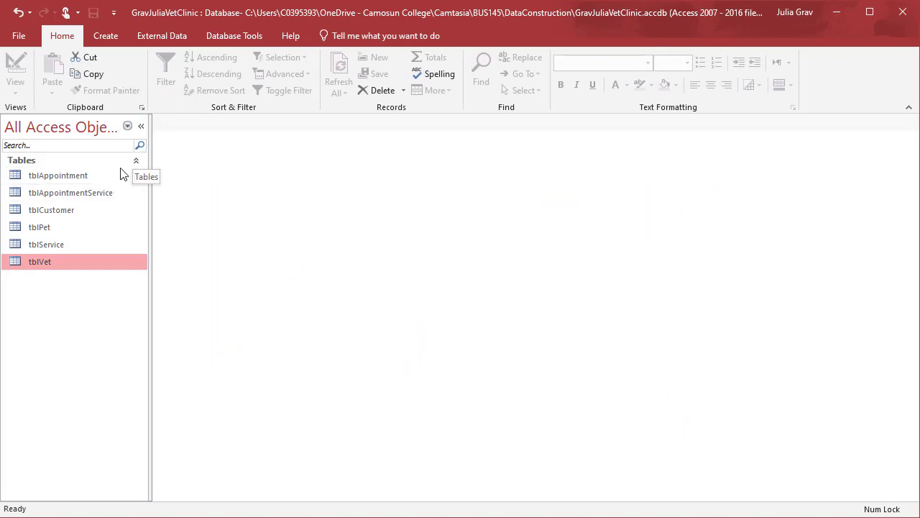
Open tblAppointment in Design view and start the Lookup Wizard for the VetID field
{"action": "double_click", "coordinate": [113, 178]}
{"action": "left_click", "coordinate": [319, 152]}
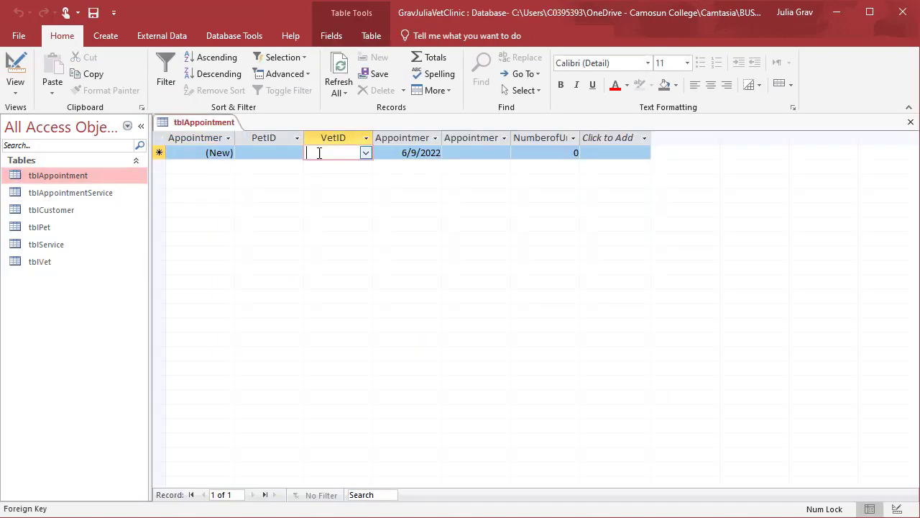
{"action": "left_click", "coordinate": [21, 71]}
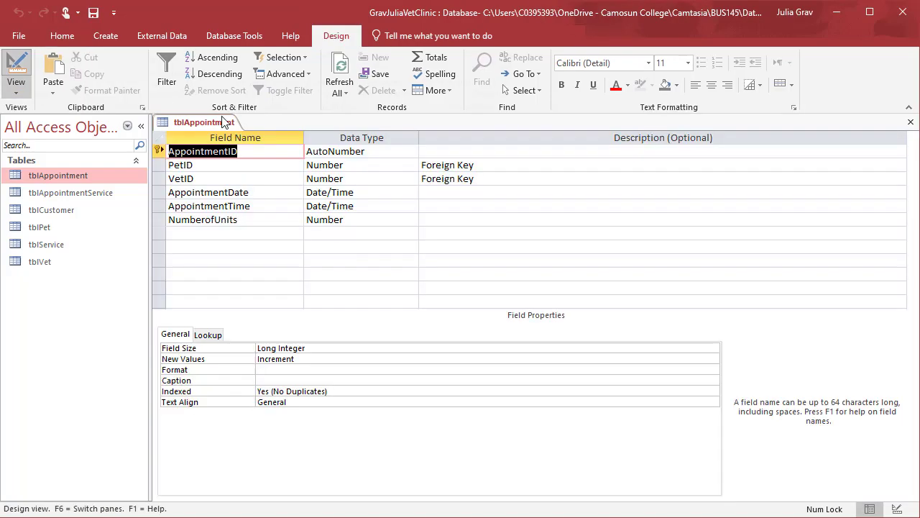
{"action": "left_click", "coordinate": [262, 181]}
{"action": "left_click", "coordinate": [384, 179]}
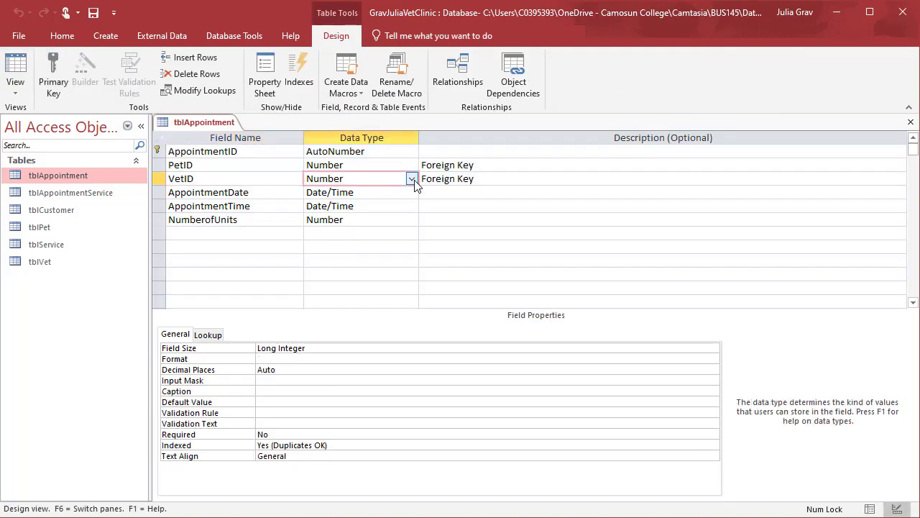
{"action": "left_click", "coordinate": [413, 179]}
{"action": "left_click", "coordinate": [381, 352]}
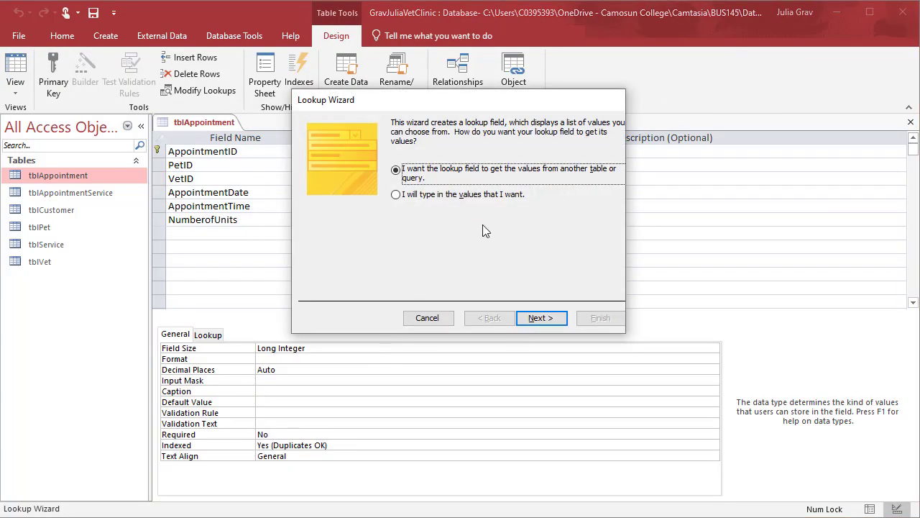
Take the lookup values from tblVet, including the VetFirstName and VetLastName fields
{"action": "left_click", "coordinate": [526, 323]}
{"action": "left_click", "coordinate": [468, 202]}
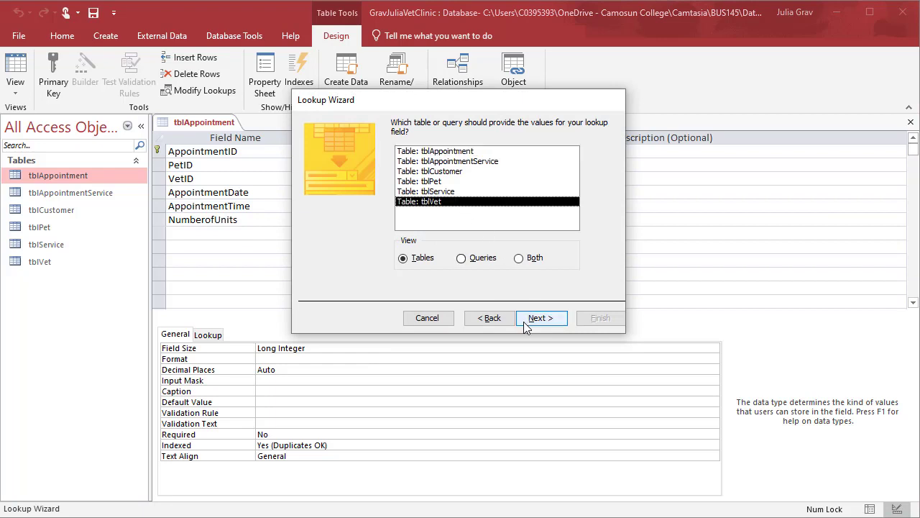
{"action": "left_click", "coordinate": [526, 324]}
{"action": "left_click", "coordinate": [387, 230]}
{"action": "left_click", "coordinate": [440, 224]}
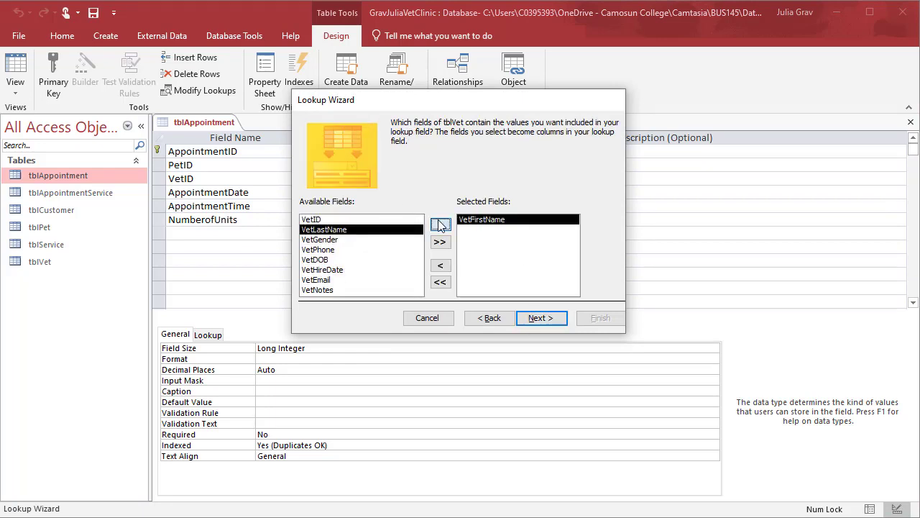
{"action": "left_click", "coordinate": [440, 224]}
{"action": "left_click", "coordinate": [539, 318]}
Finish the VetID lookup with default sorting, a hidden key column and data integrity with Restrict Delete, saving the table
{"action": "left_click", "coordinate": [536, 320]}
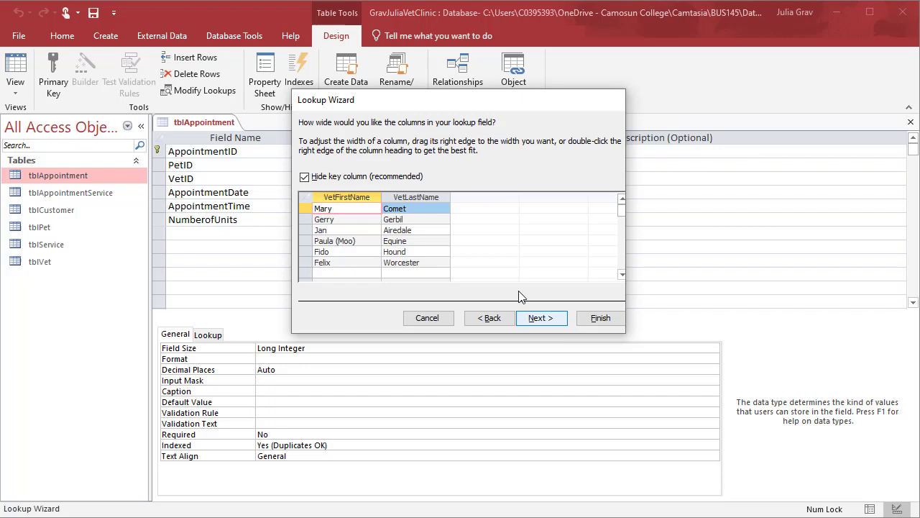
{"action": "left_click", "coordinate": [539, 318]}
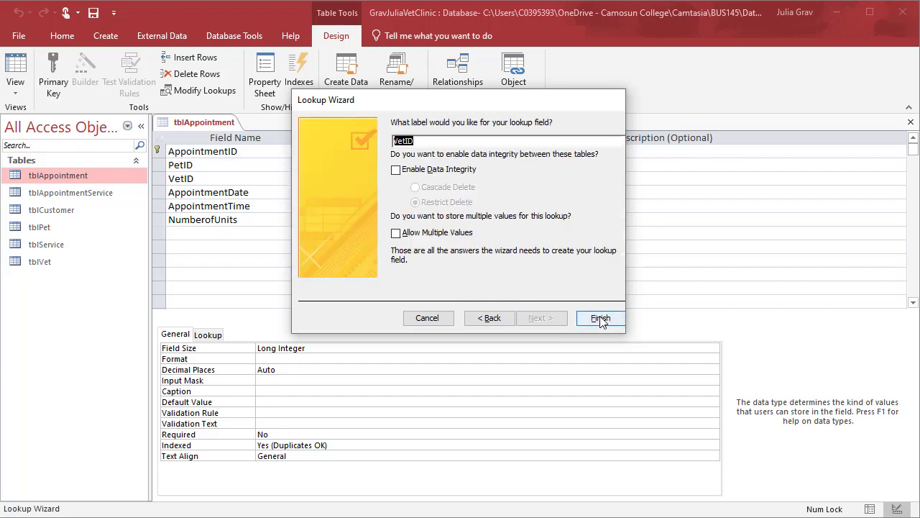
{"action": "left_click", "coordinate": [435, 171]}
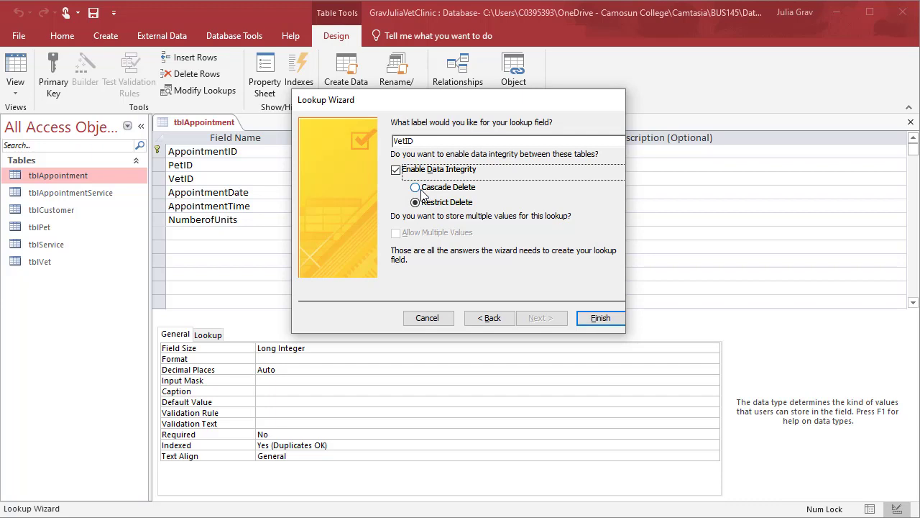
{"action": "left_click", "coordinate": [600, 318]}
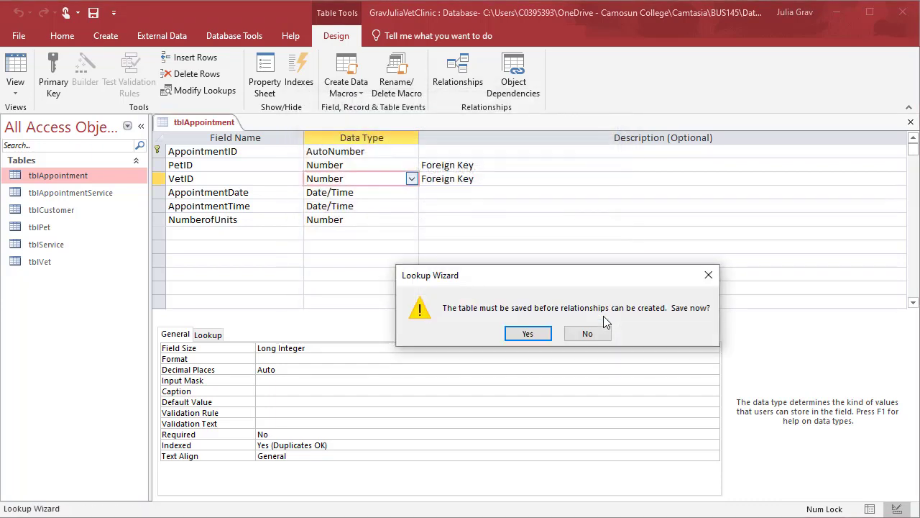
{"action": "left_click", "coordinate": [527, 332]}
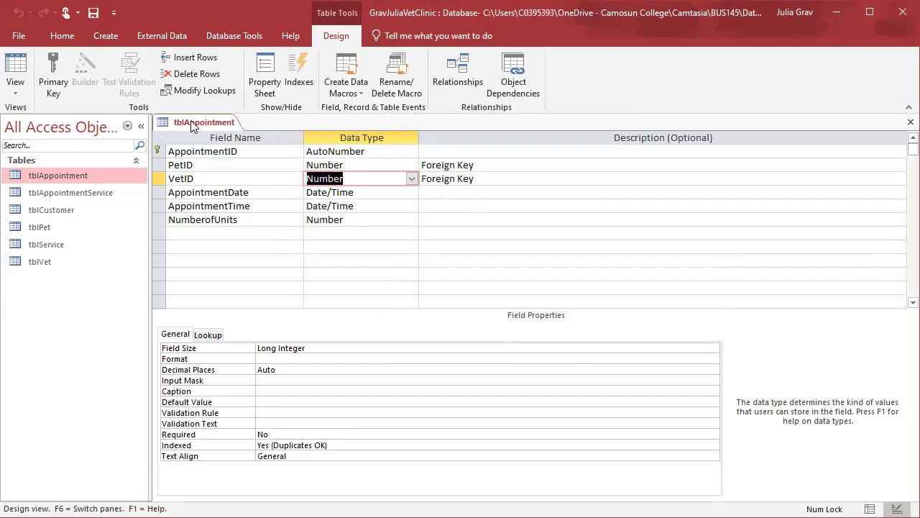
Test the PetID and VetID lookups by choosing a name for each in a new tblAppointment record, and save the table
{"action": "left_click", "coordinate": [25, 72]}
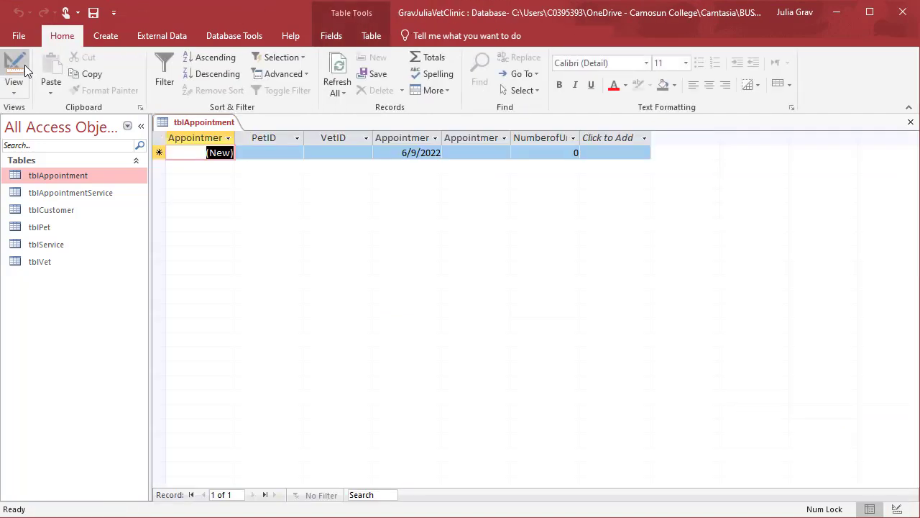
{"action": "left_click", "coordinate": [300, 153]}
{"action": "left_click", "coordinate": [297, 154]}
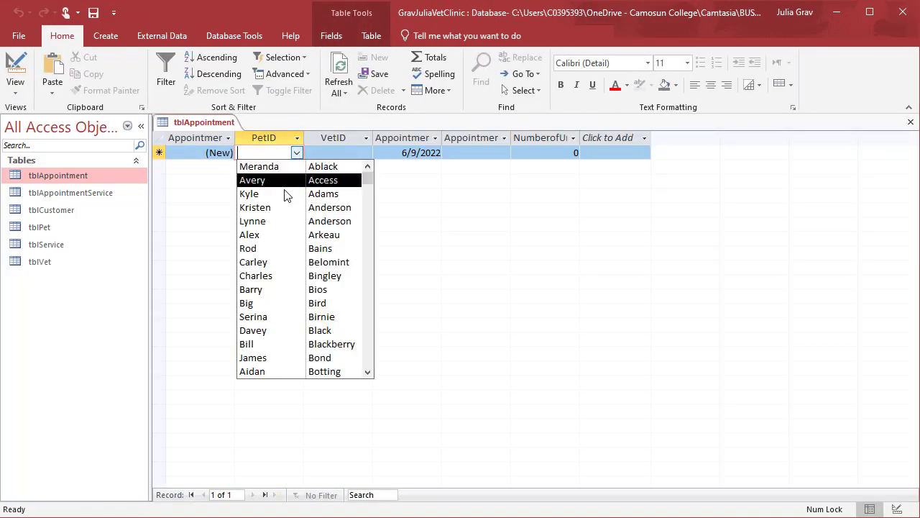
{"action": "left_click", "coordinate": [255, 195]}
{"action": "left_click", "coordinate": [365, 152]}
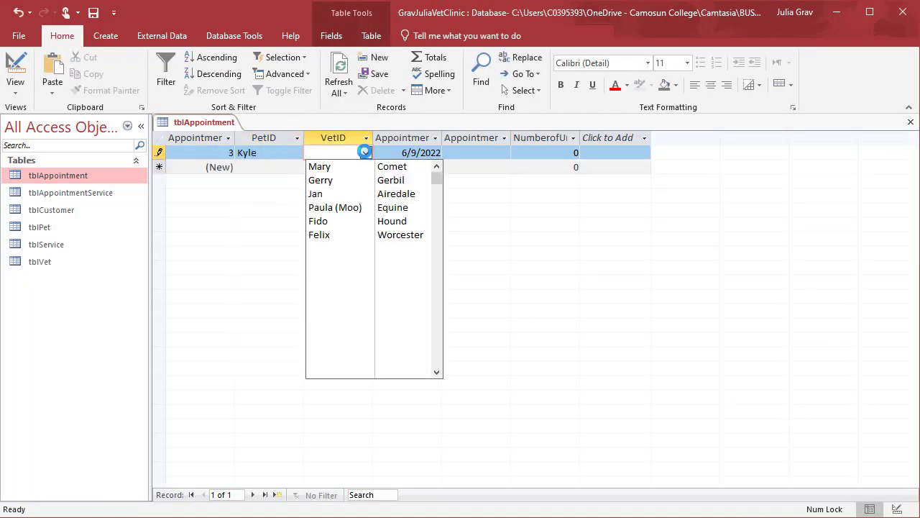
{"action": "left_click", "coordinate": [343, 194]}
{"action": "left_click", "coordinate": [506, 152]}
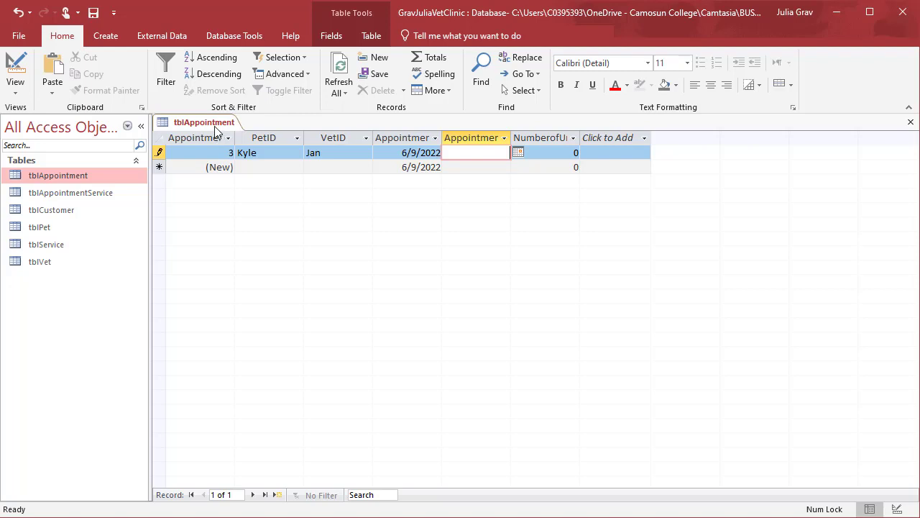
{"action": "right_click", "coordinate": [214, 129]}
{"action": "left_click", "coordinate": [241, 136]}
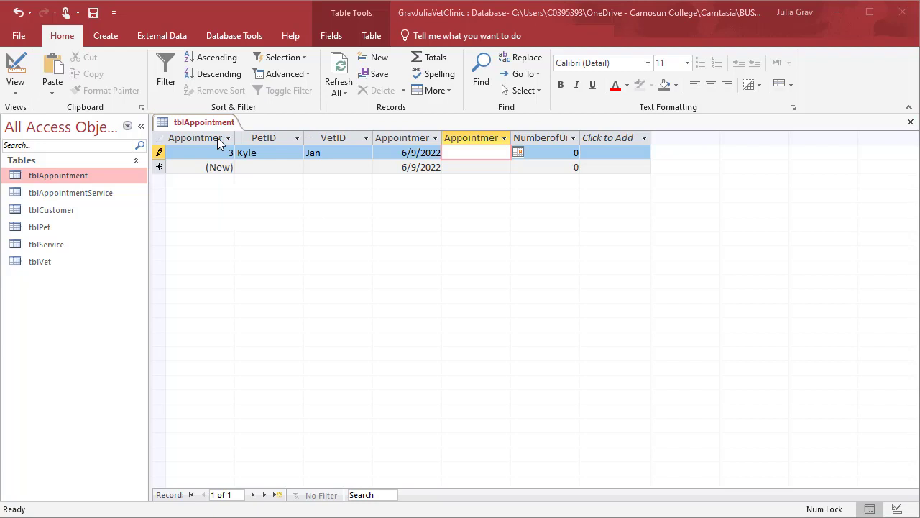